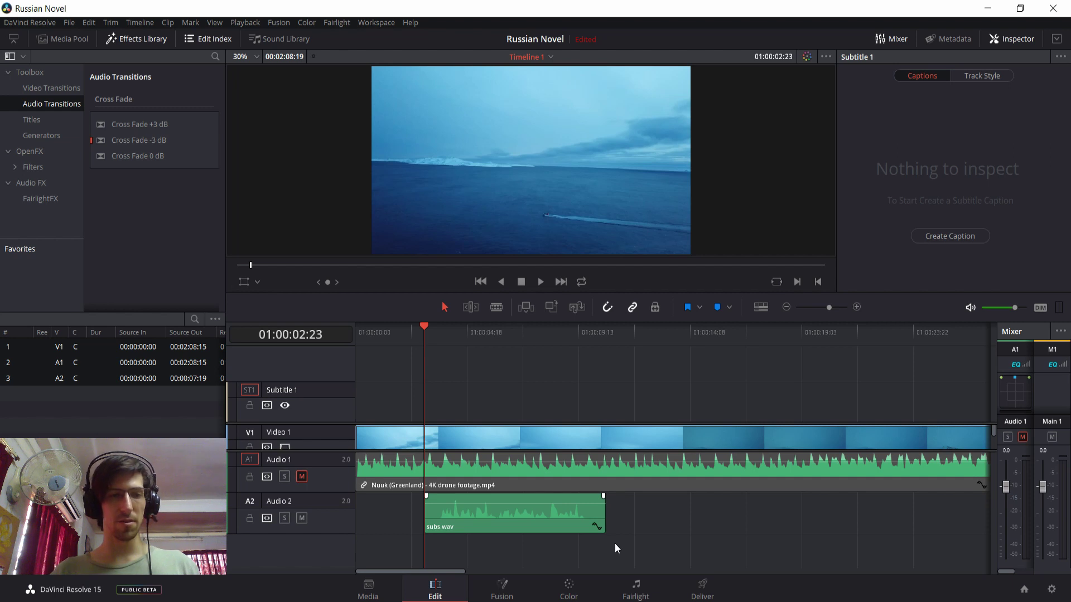
# Add a placeholder 'Subtitle' caption on Subtitle 1, running 01:00:03:16 to 01:00:06:03
pyautogui.rightClick(311, 376)
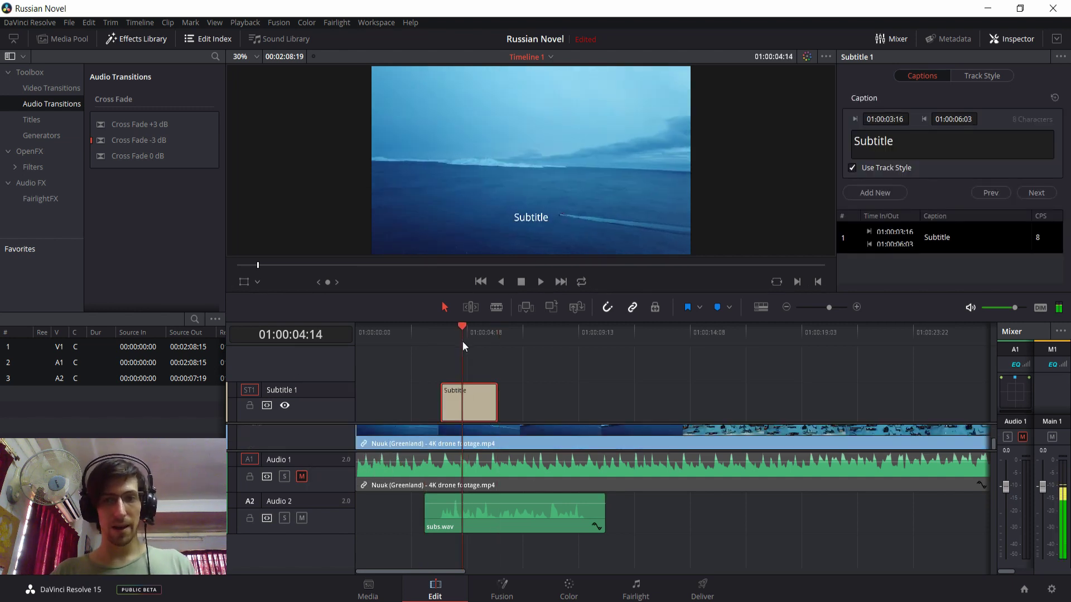
pyautogui.click(462, 342)
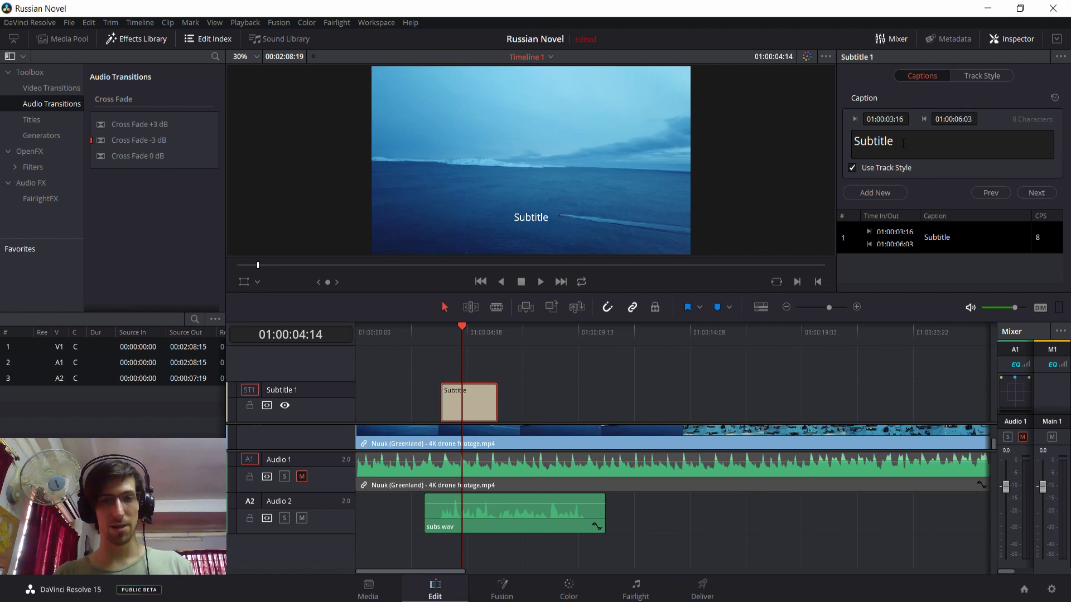
# Replace the placeholder with the script's first line, 'This is a test voice over for a subtitle'
pyautogui.moveTo(914, 139); pyautogui.dragTo(839, 133)
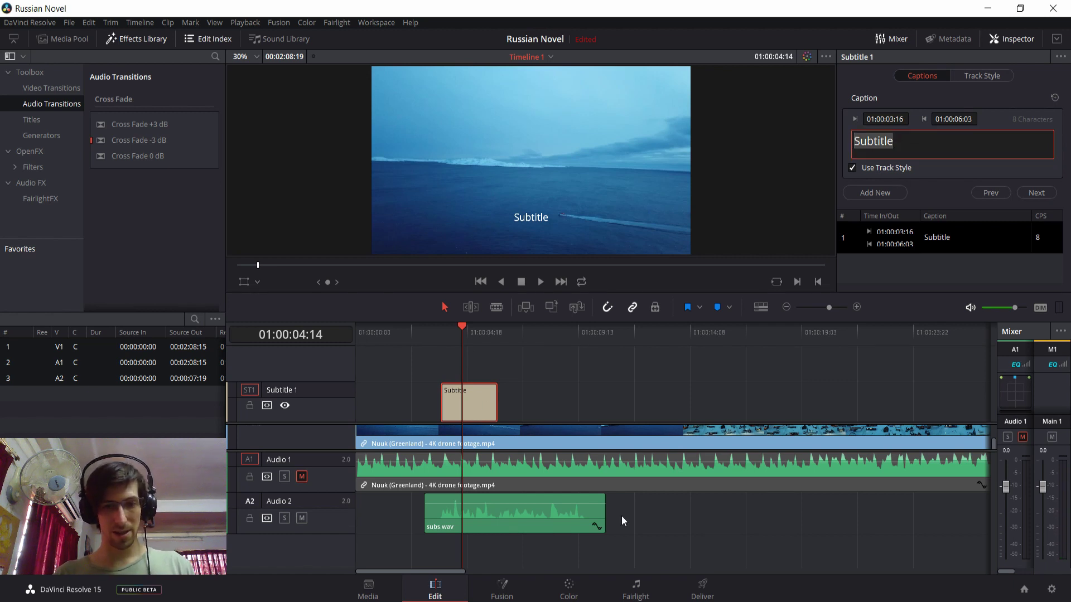
pyautogui.hotkey('alt', 'Tab')
pyautogui.moveTo(370, 324); pyautogui.dragTo(59, 325)
pyautogui.moveTo(397, 308); pyautogui.dragTo(47, 312)
pyautogui.hotkey('ctrl', 'c')
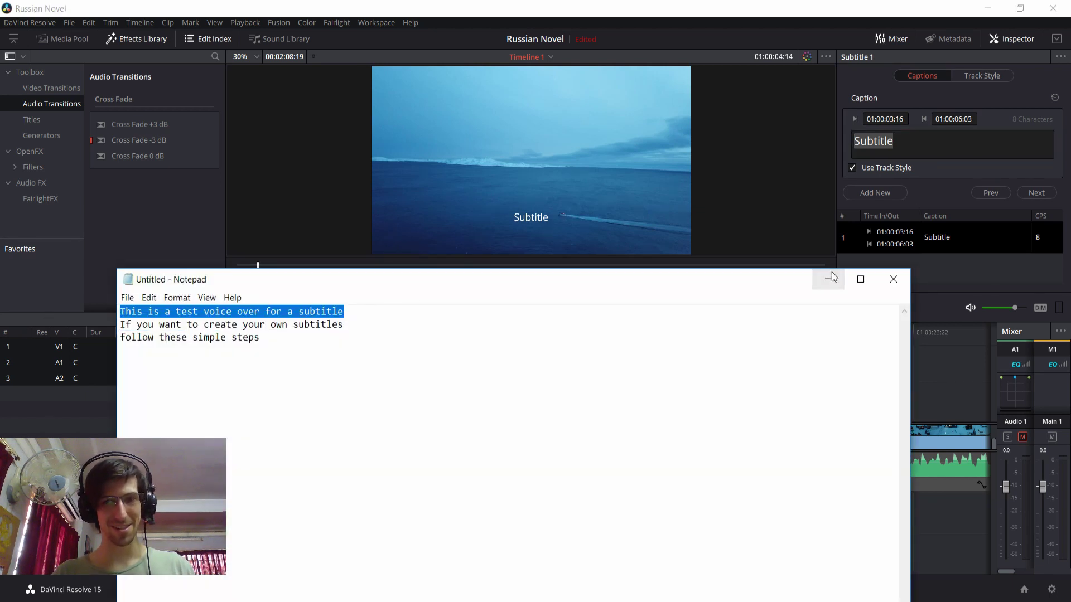
pyautogui.click(828, 279)
pyautogui.hotkey('ctrl', 'v')
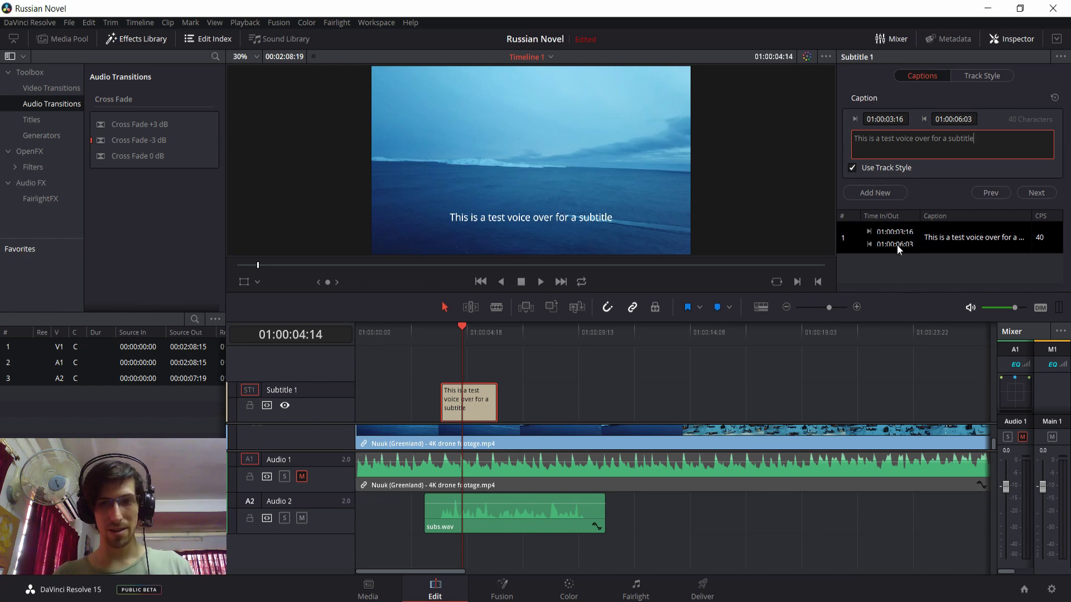
# Switch the caption's Use Track Style off and back on
pyautogui.click(925, 273)
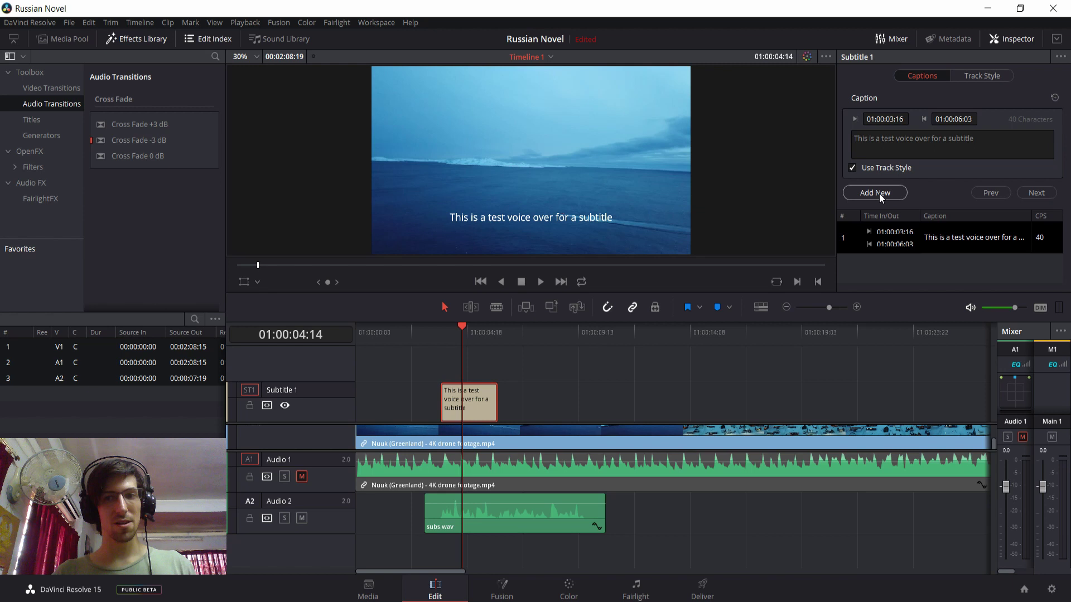
pyautogui.click(852, 169)
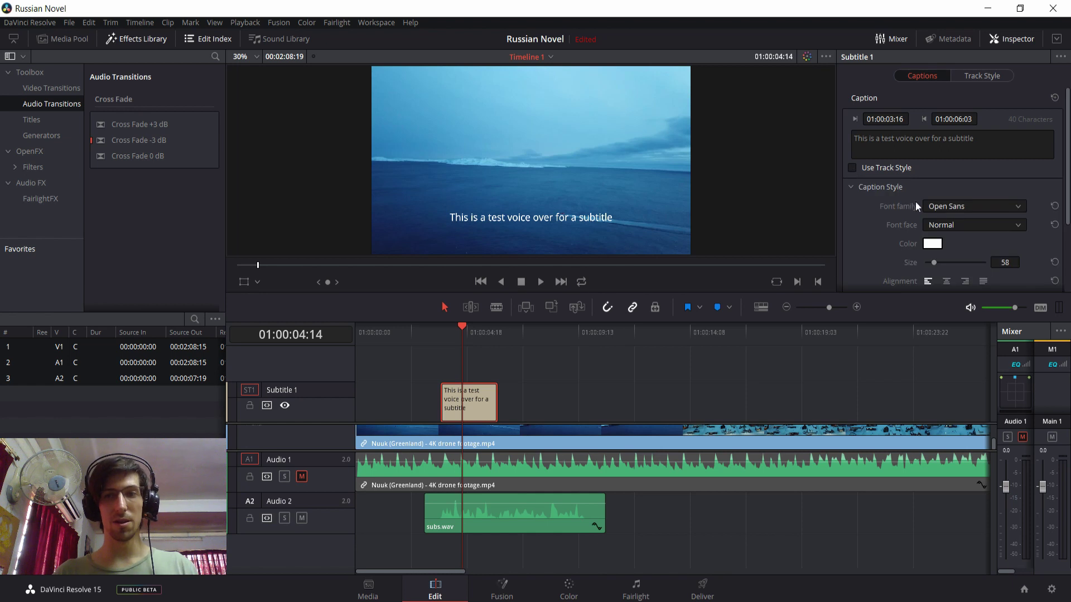
pyautogui.scroll(-1, 891, 219)
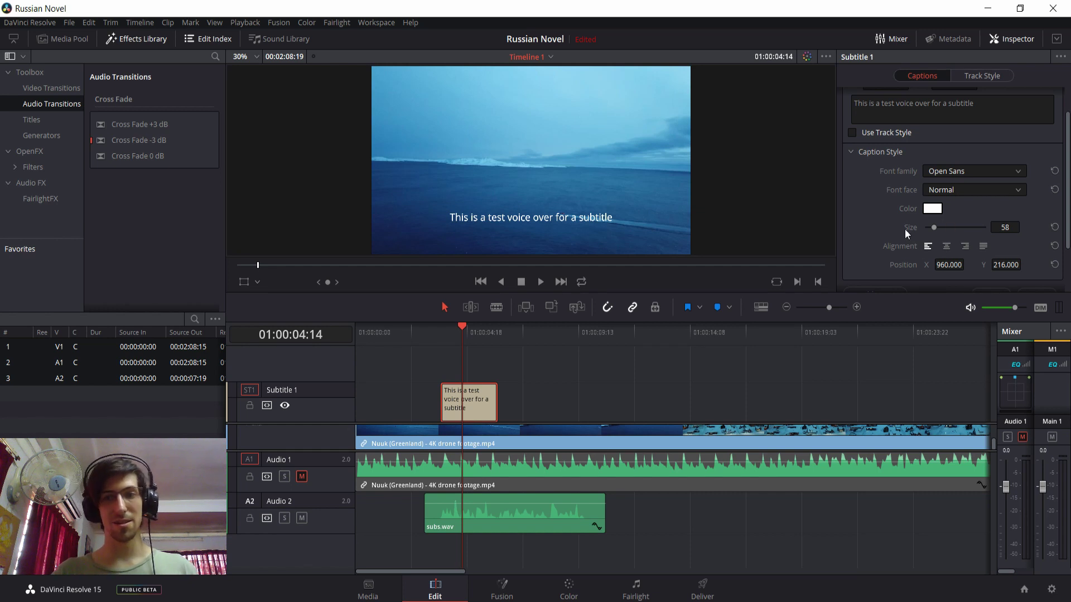
pyautogui.click(855, 150)
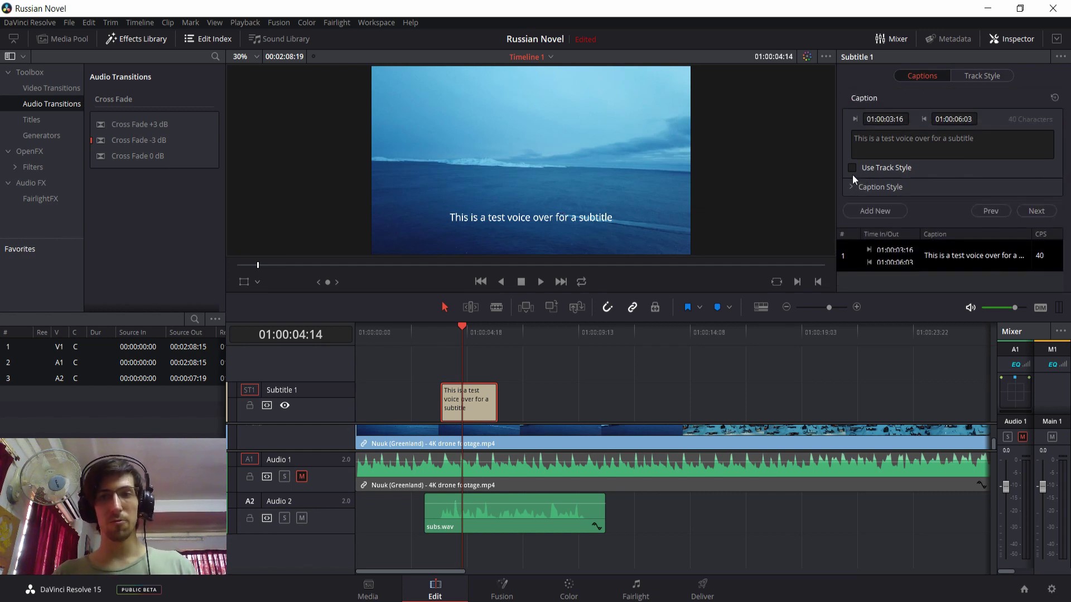
pyautogui.click(852, 169)
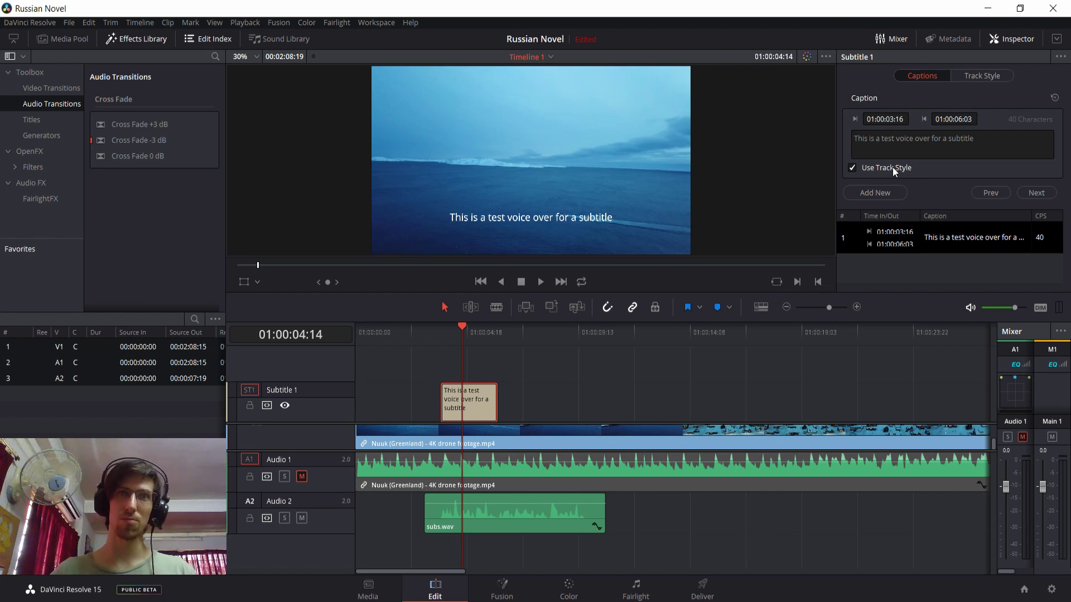
# Choose the subtitle track's font in Track Style, trying Noto Sans before settling on Malgun Gothic
pyautogui.click(977, 73)
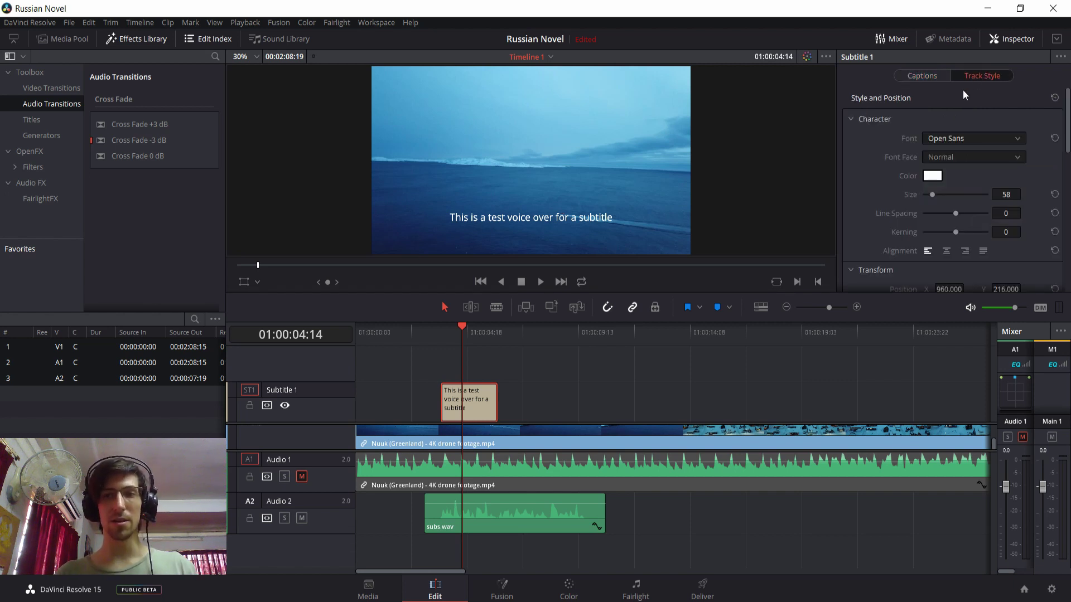
pyautogui.click(959, 139)
pyautogui.click(960, 139)
pyautogui.click(962, 139)
pyautogui.click(959, 347)
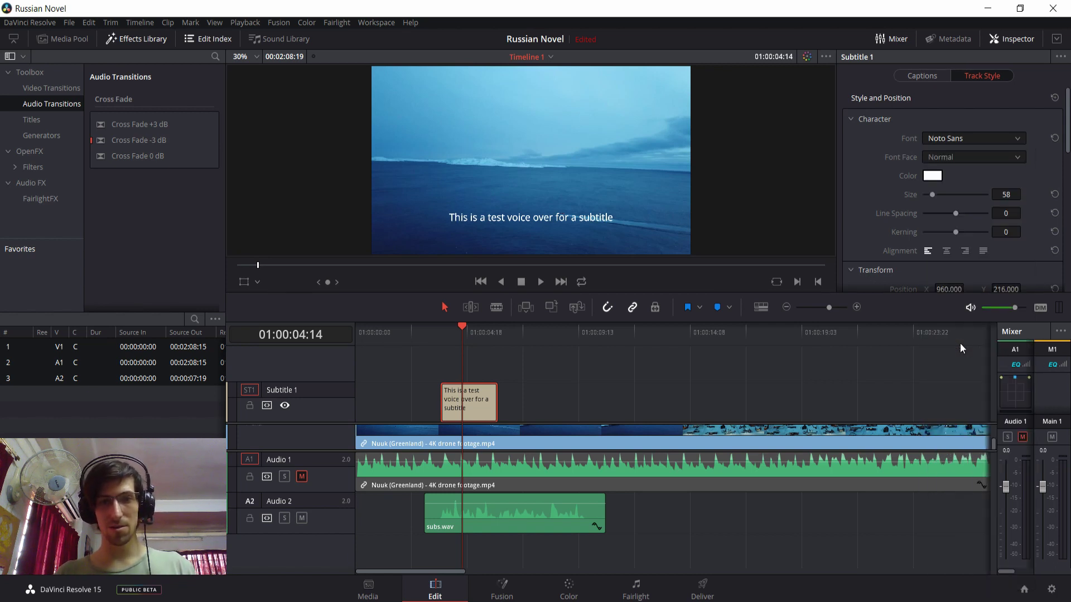
pyautogui.click(960, 139)
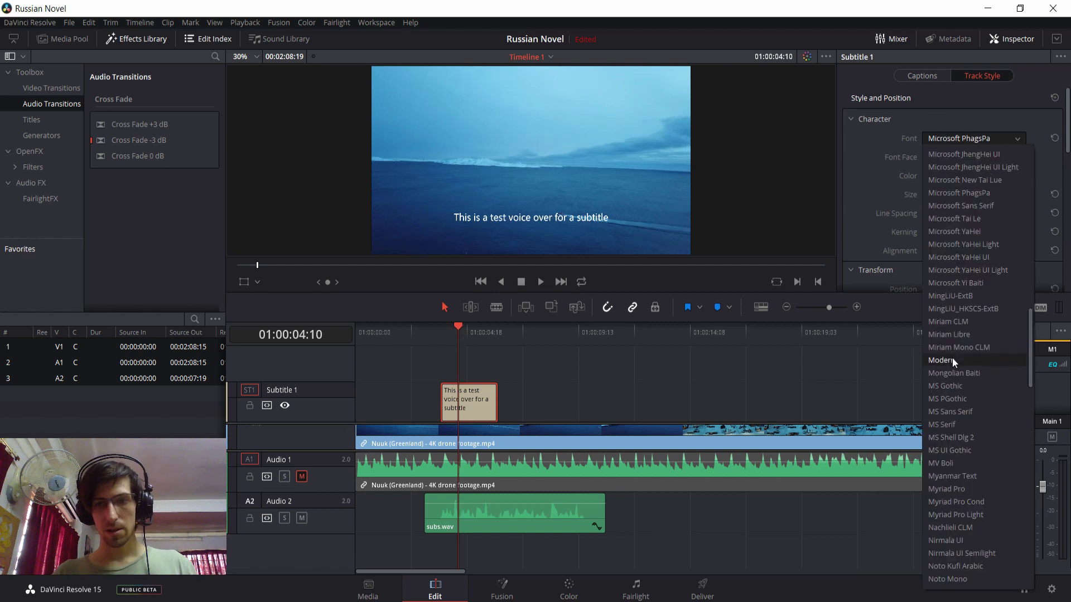
pyautogui.click(978, 373)
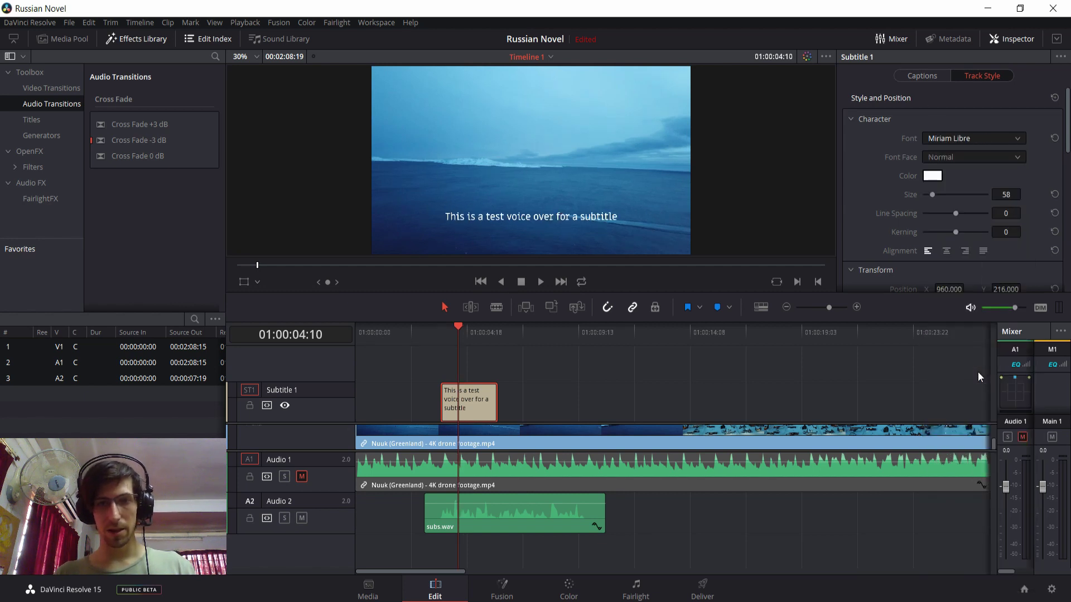
pyautogui.scroll(10, 948, 139)
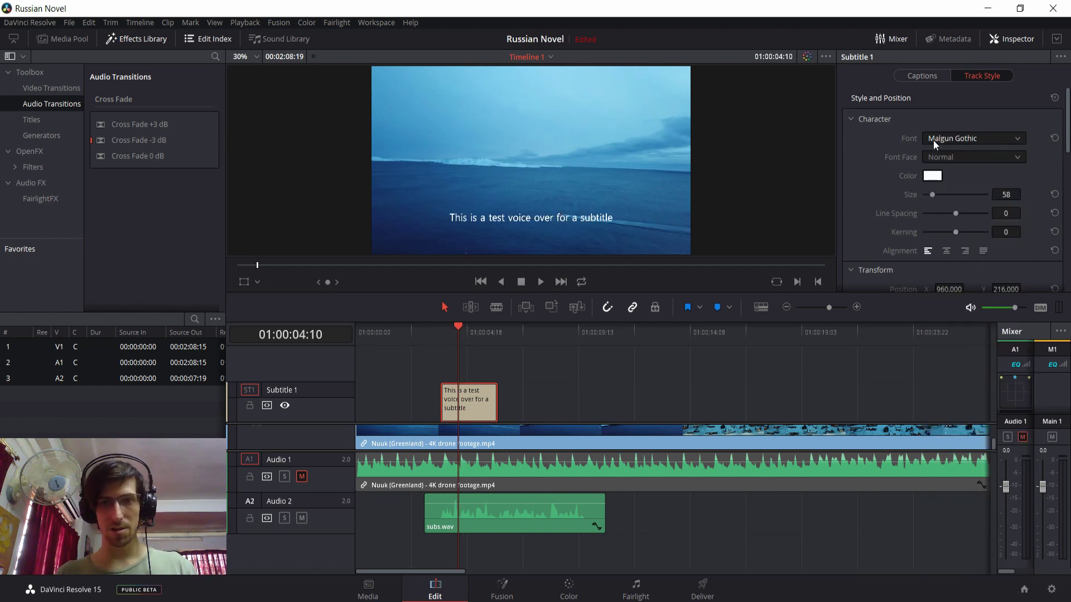
# Try the Bold, Italic and Bold Italic font faces, then return to Normal
pyautogui.click(961, 156)
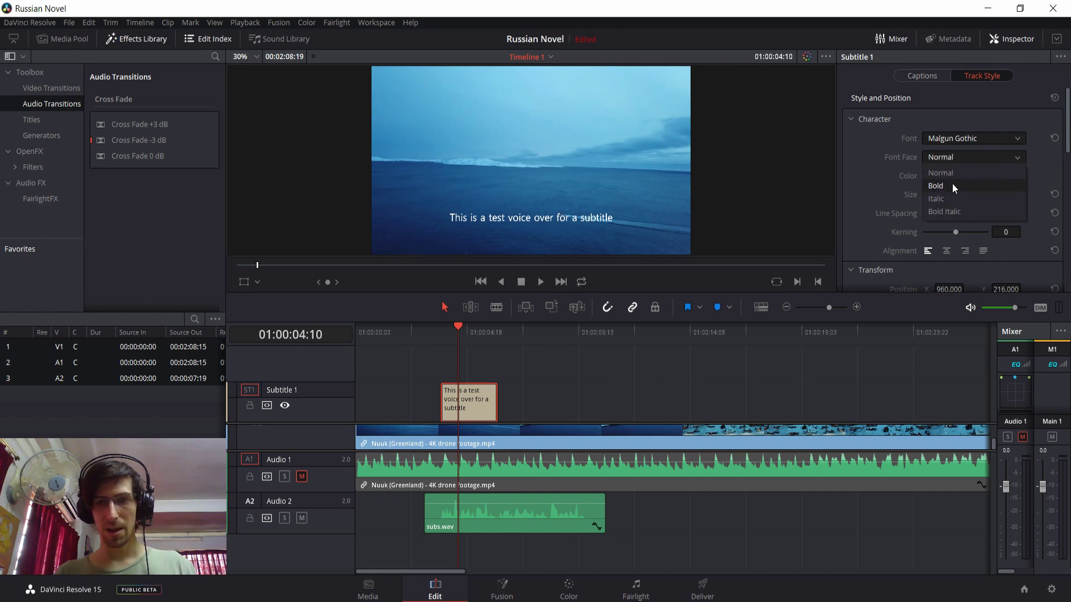
pyautogui.click(950, 185)
pyautogui.click(961, 156)
pyautogui.click(951, 198)
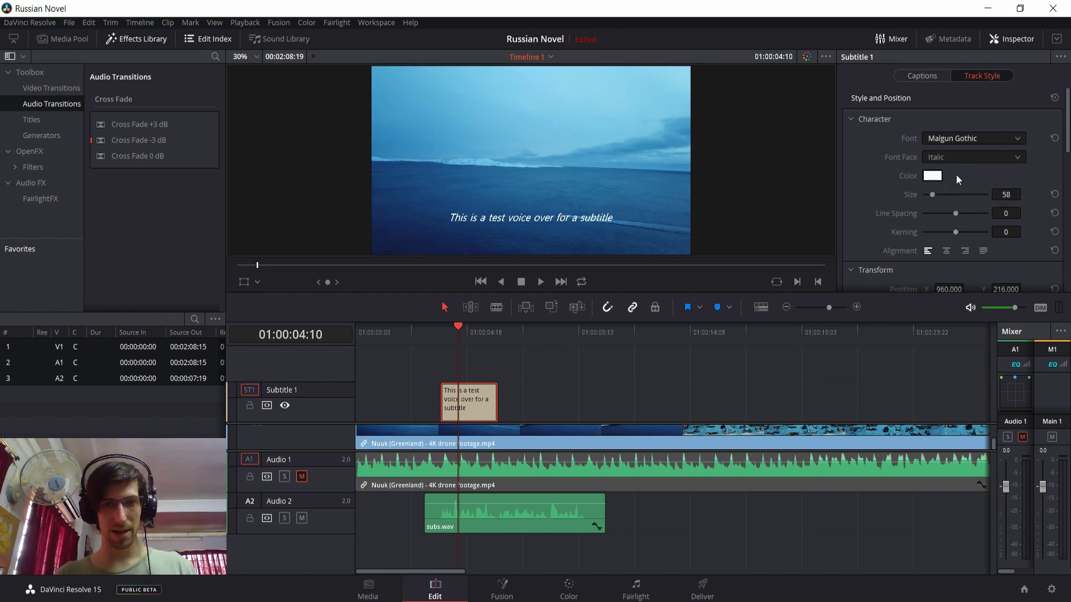
pyautogui.click(963, 156)
pyautogui.click(957, 211)
pyautogui.click(964, 158)
pyautogui.click(943, 173)
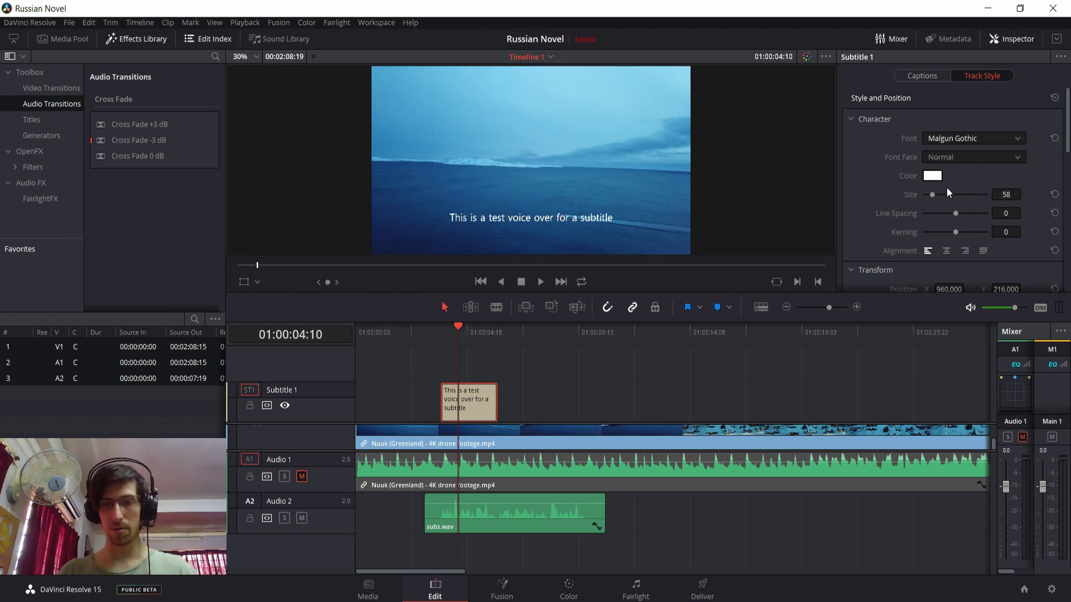
# Set the track's text size to 60 and kerning to 0
pyautogui.moveTo(937, 194); pyautogui.dragTo(932, 197)
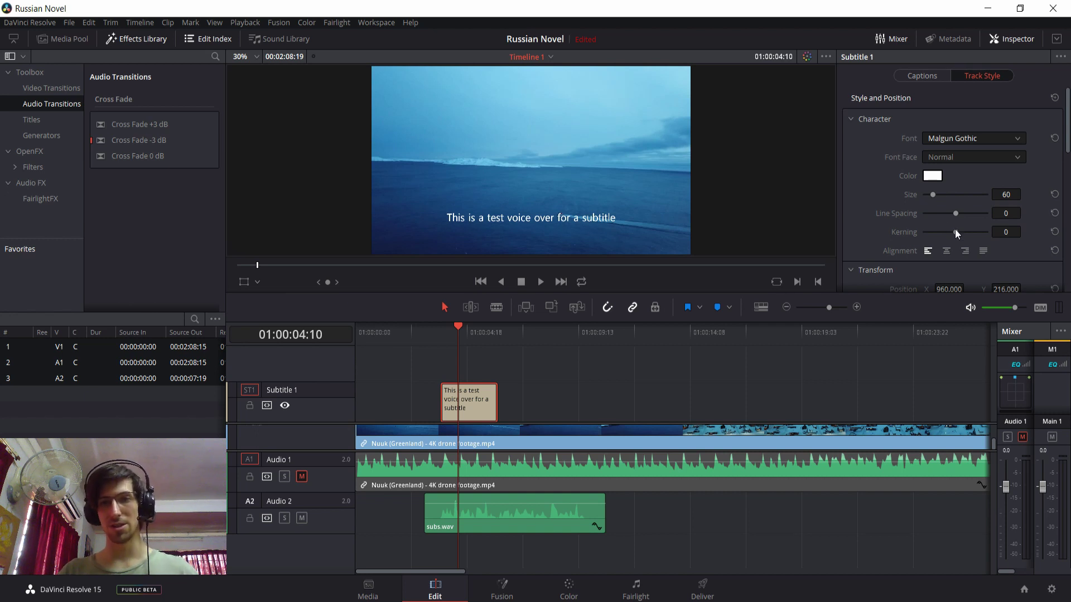
pyautogui.moveTo(957, 235); pyautogui.dragTo(957, 238)
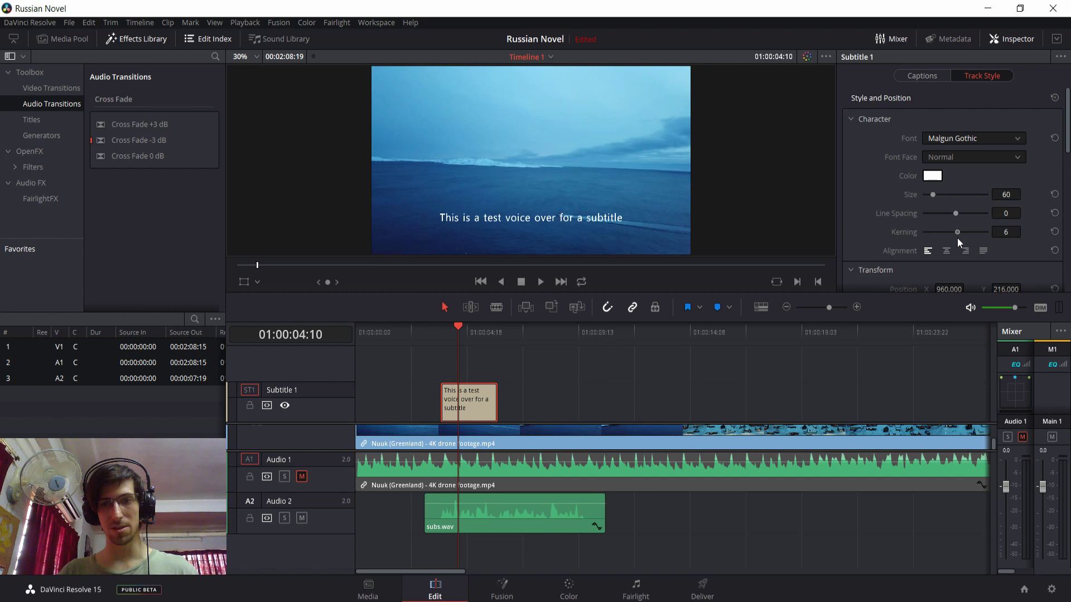
pyautogui.click(1007, 233)
pyautogui.write('0')
pyautogui.press('Return')
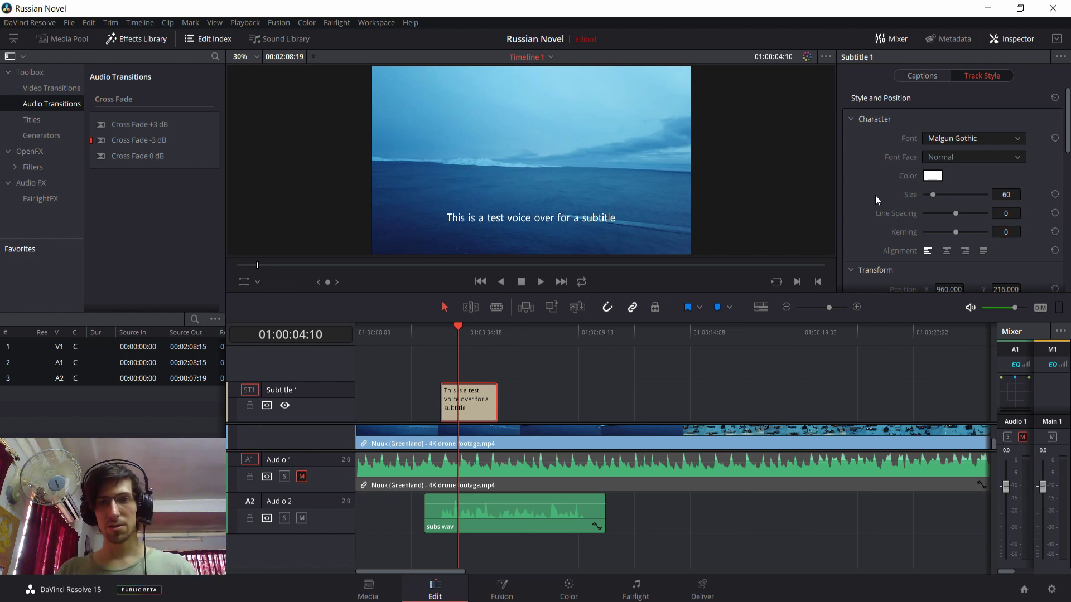
# Turn the subtitle's Drop Shadow on, then back off
pyautogui.scroll(-3, 878, 182)
pyautogui.scroll(-1, 878, 183)
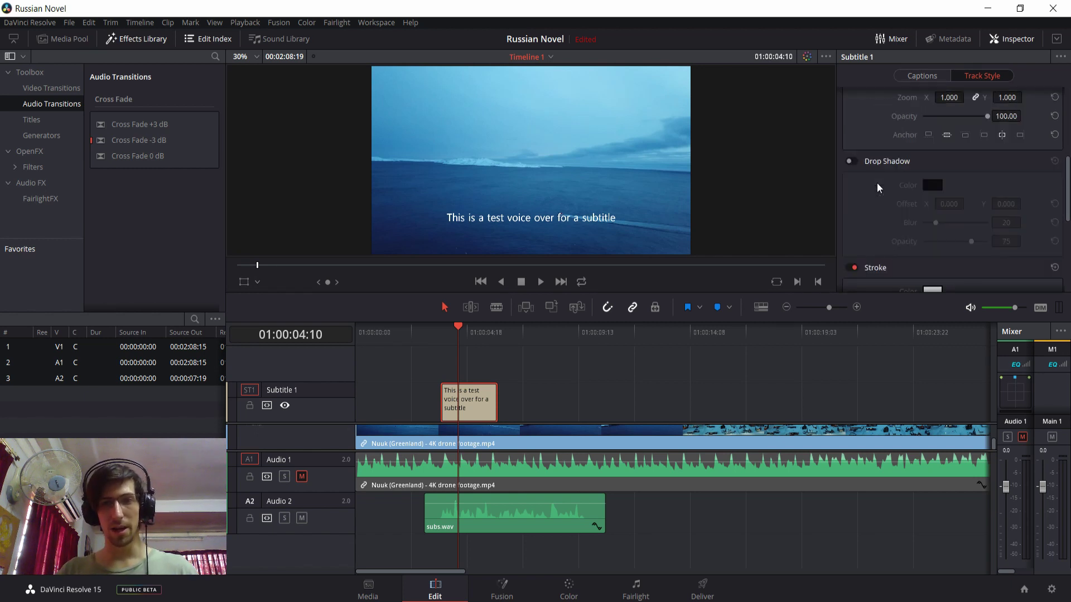
pyautogui.click(857, 162)
pyautogui.click(853, 161)
# Set the stroke colour to red and adjust its size, then switch Stroke off
pyautogui.scroll(-3, 857, 166)
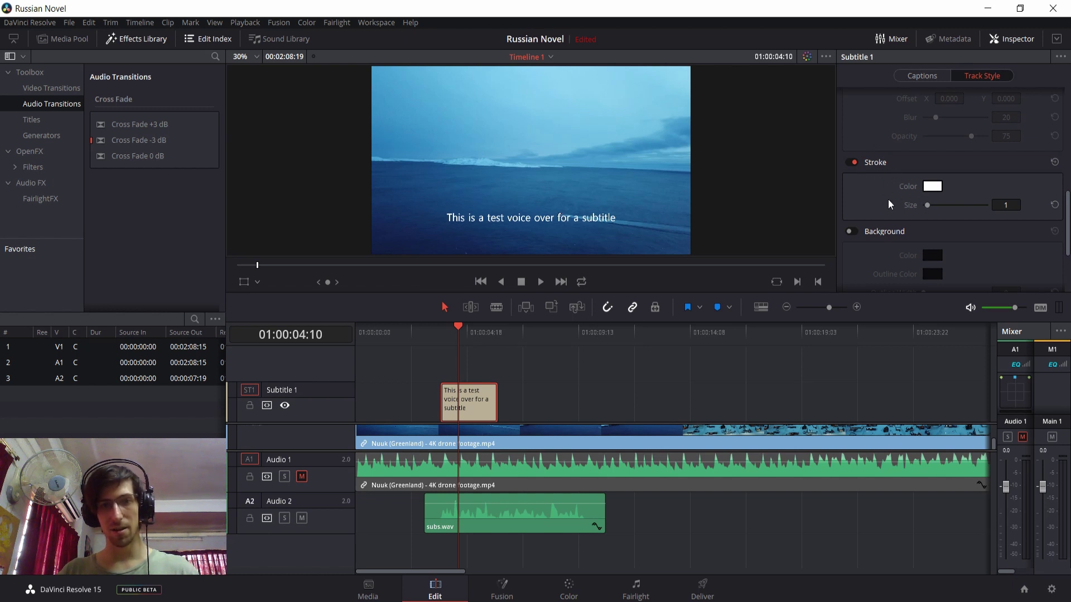
pyautogui.click(933, 187)
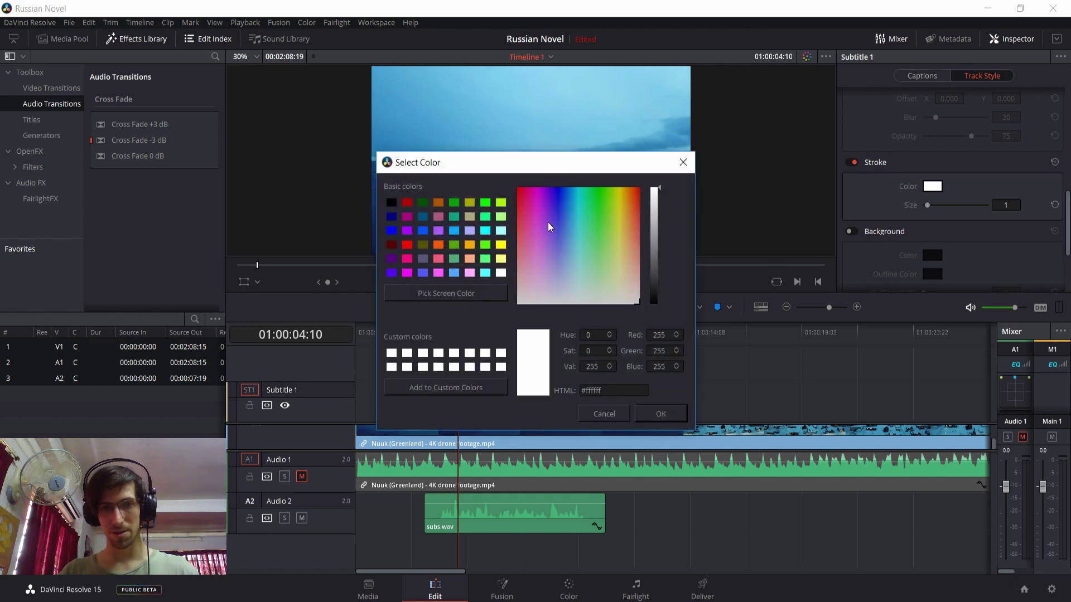
pyautogui.click(408, 244)
pyautogui.click(656, 412)
pyautogui.moveTo(1019, 200); pyautogui.dragTo(999, 208)
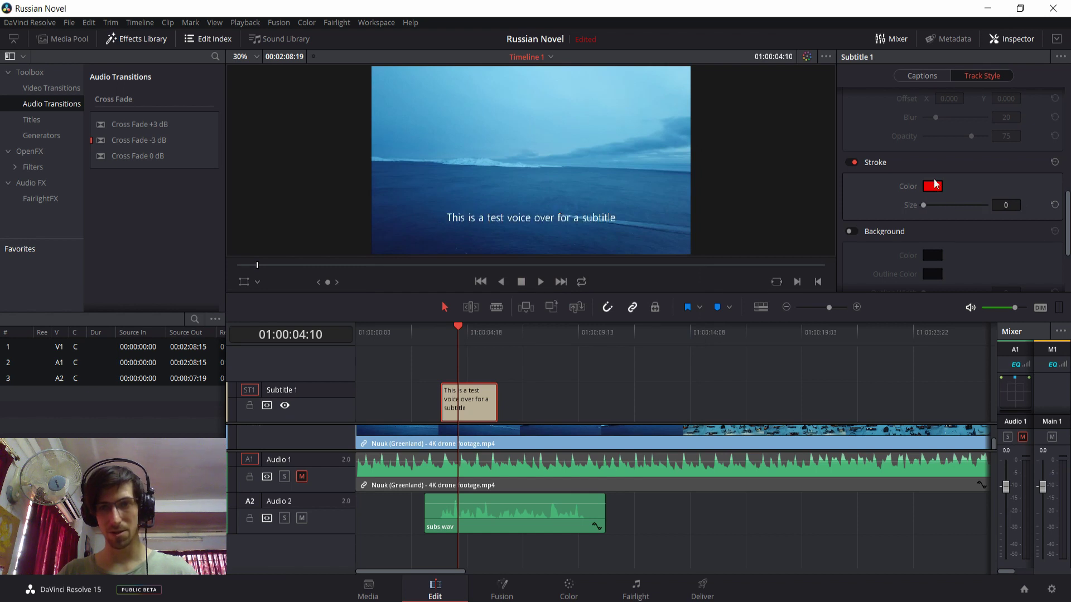
pyautogui.click(854, 162)
pyautogui.scroll(-3, 882, 236)
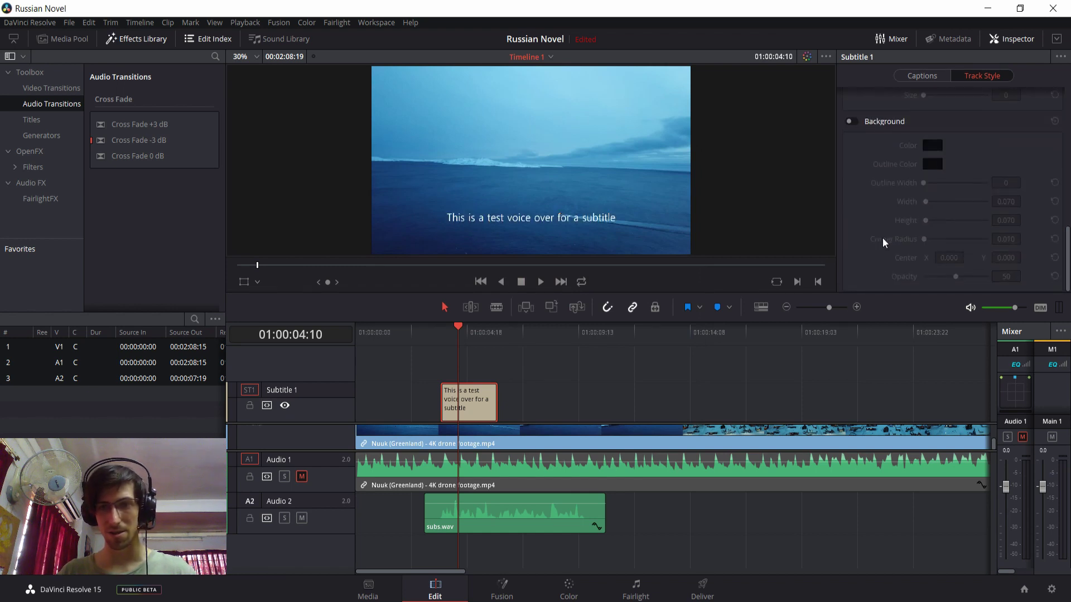
# Play back the first caption and park the playhead at its end, 01:00:06:03
pyautogui.scroll(8, 919, 81)
pyautogui.click(919, 78)
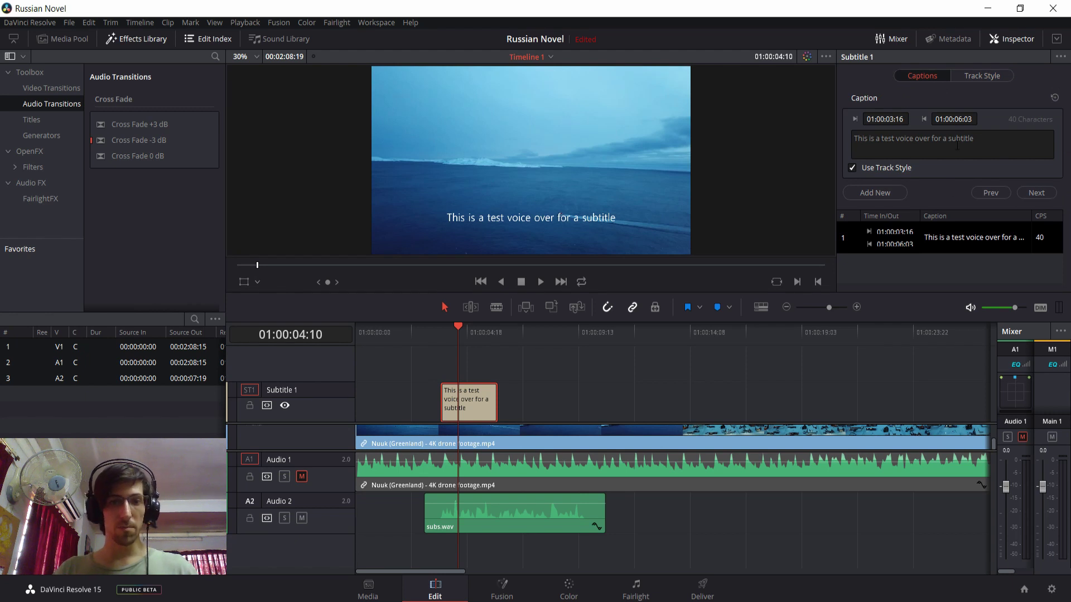
pyautogui.click(495, 339)
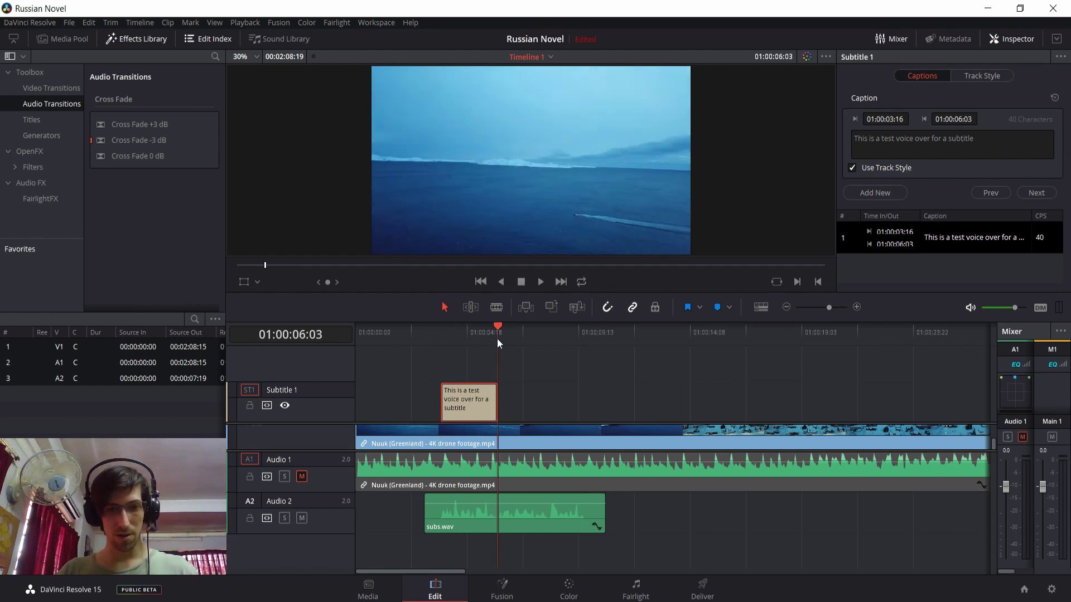
pyautogui.click(560, 389)
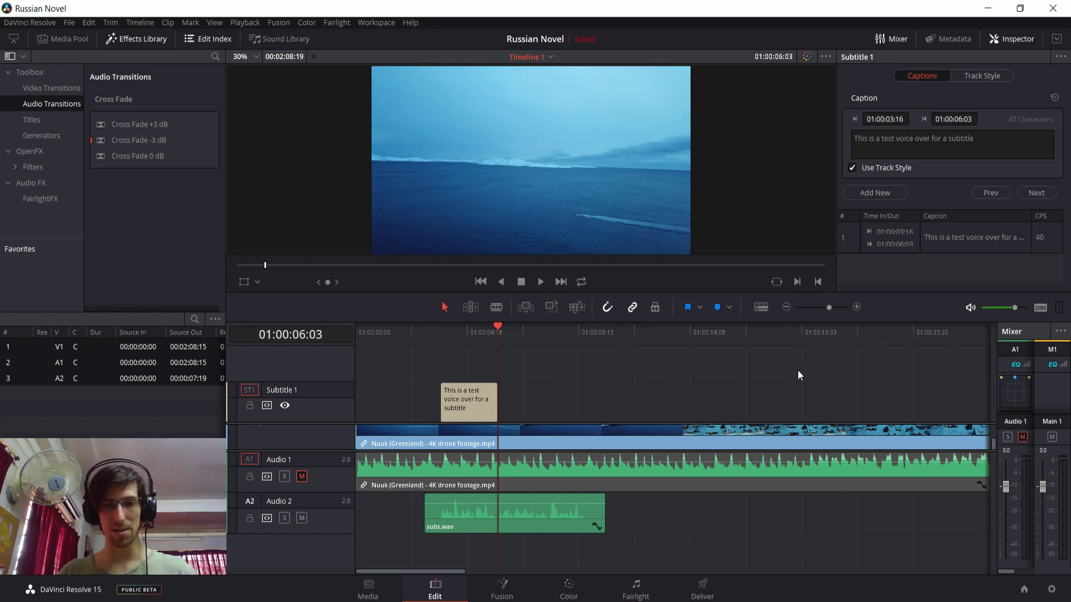
pyautogui.press('space')
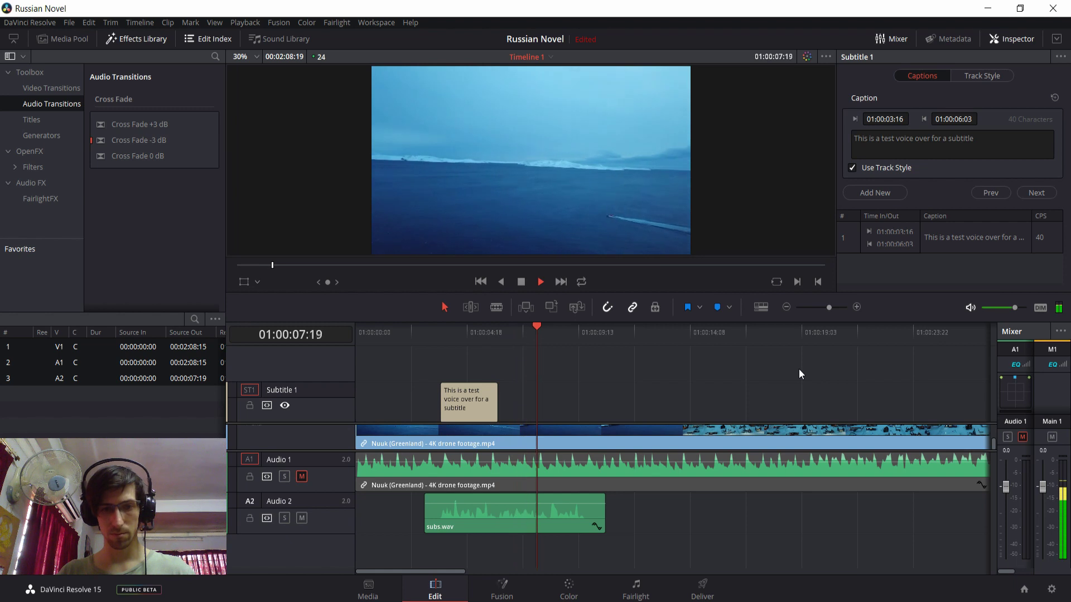
pyautogui.press('space')
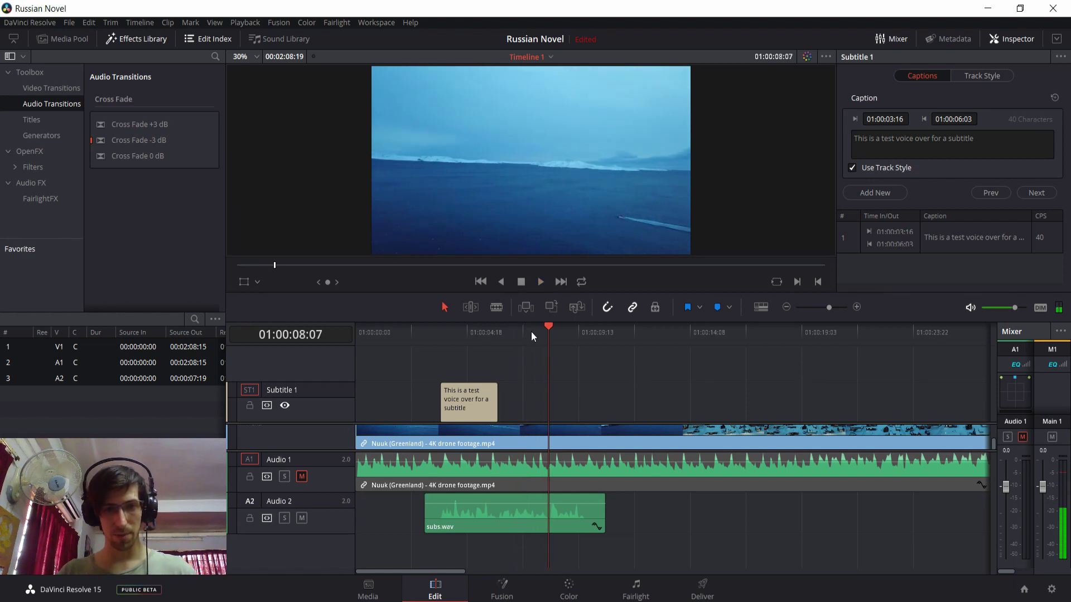
pyautogui.click(498, 331)
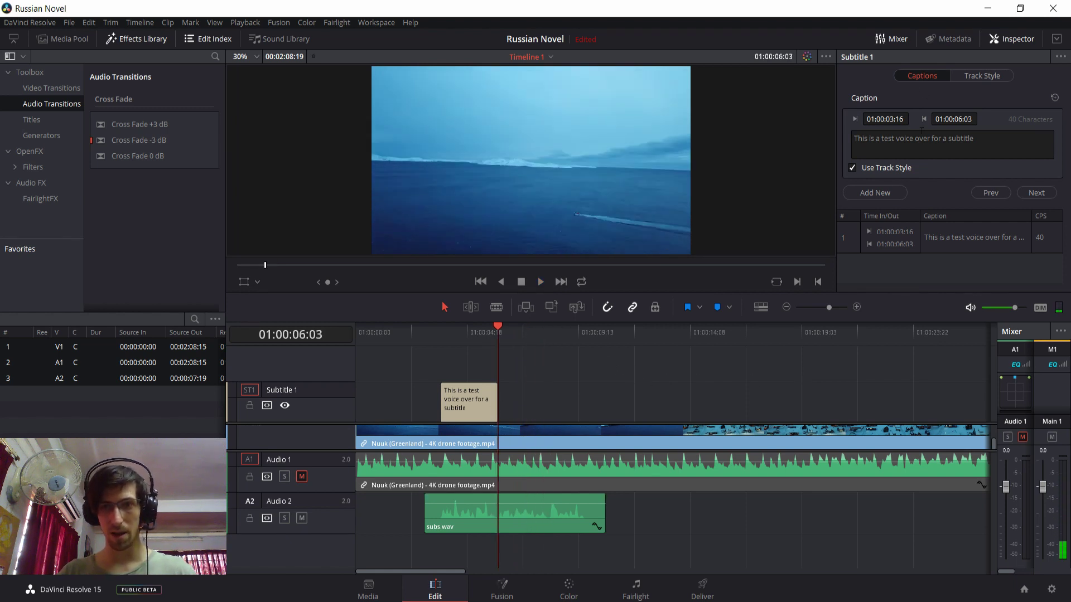
# Add a second caption and trim it to end at 01:00:08:06
pyautogui.click(889, 194)
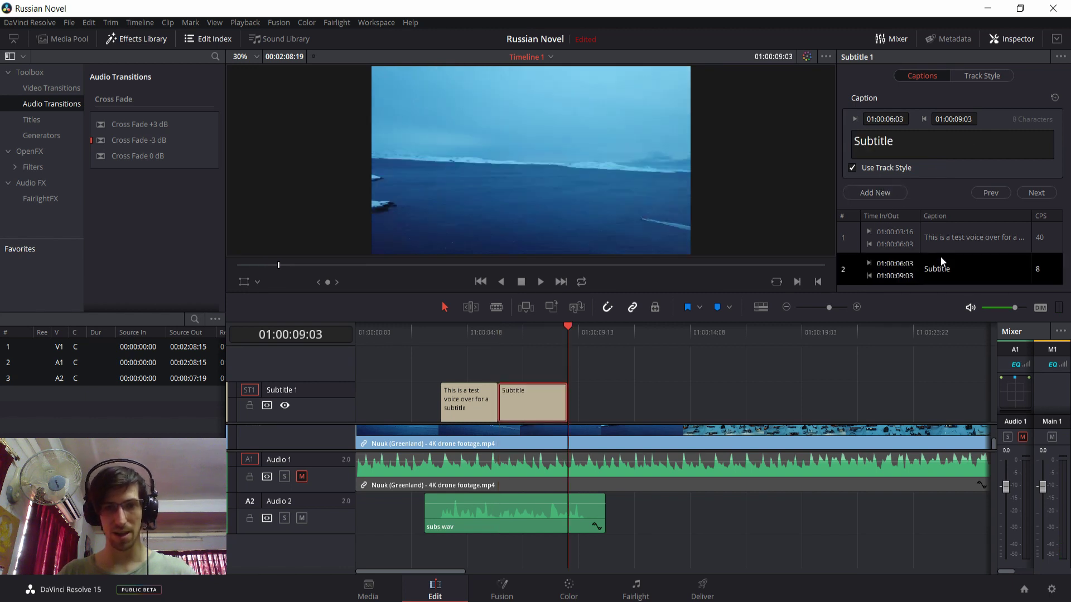
pyautogui.click(567, 397)
pyautogui.moveTo(568, 397); pyautogui.dragTo(548, 399)
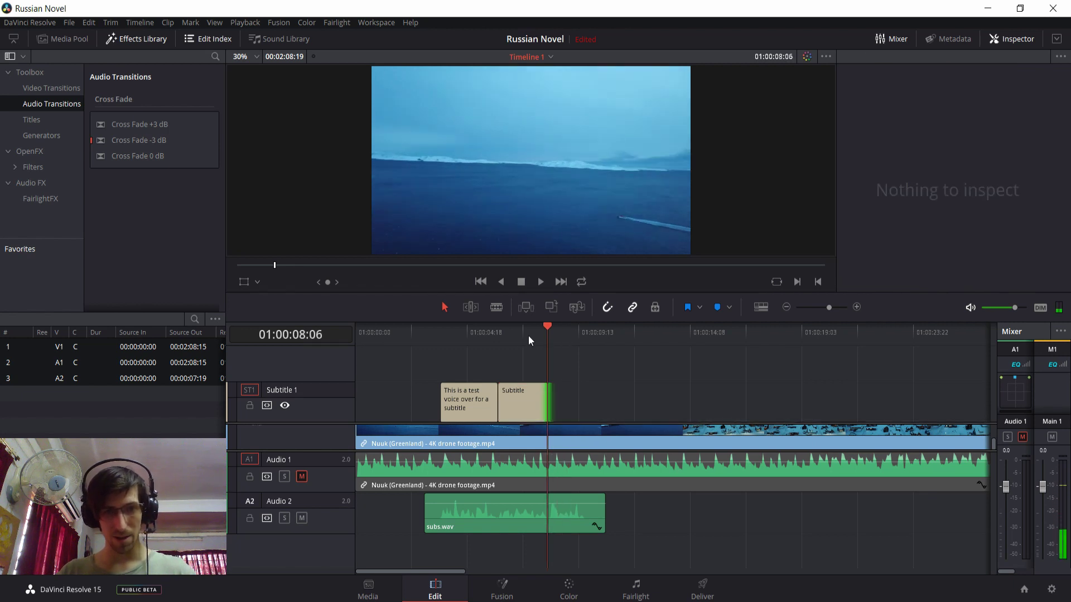
pyautogui.moveTo(528, 335); pyautogui.dragTo(520, 376)
# Change the second caption's text to 'If you want to create your own subtitles'
pyautogui.click(520, 409)
pyautogui.click(944, 151)
pyautogui.hotkey('ctrl', 'a')
pyautogui.press('BackSpace')
pyautogui.write('If you want t')
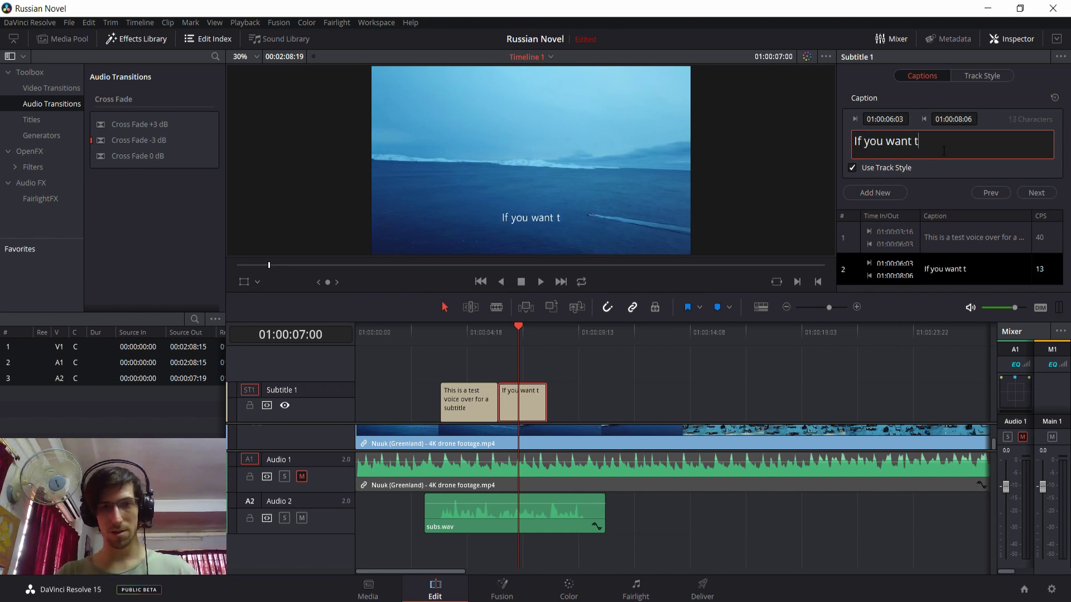
pyautogui.write('o create your own subtitles')
pyautogui.click(547, 341)
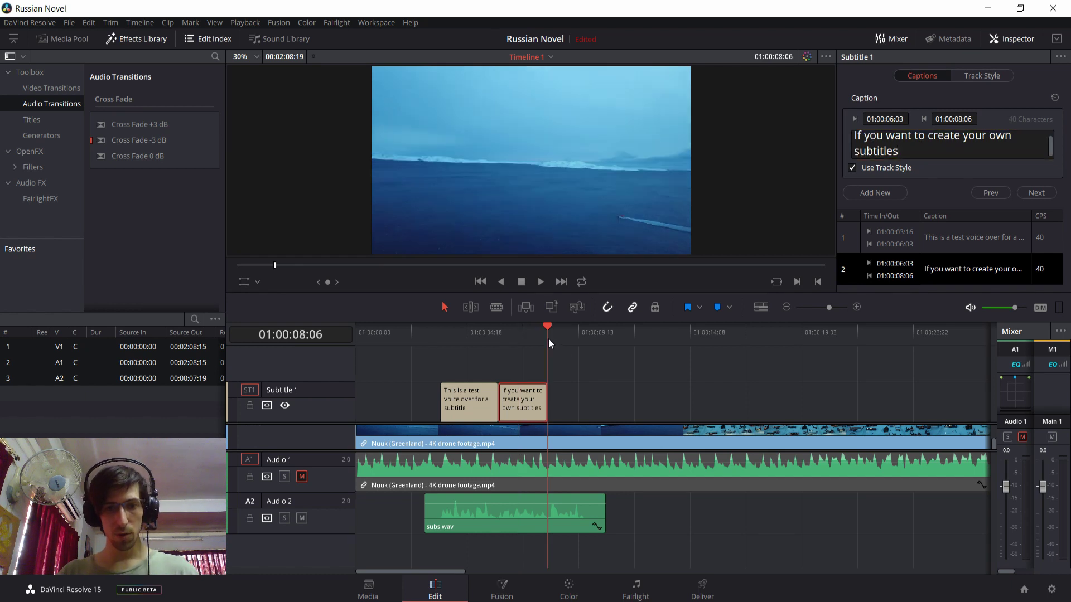
pyautogui.click(588, 372)
pyautogui.click(537, 420)
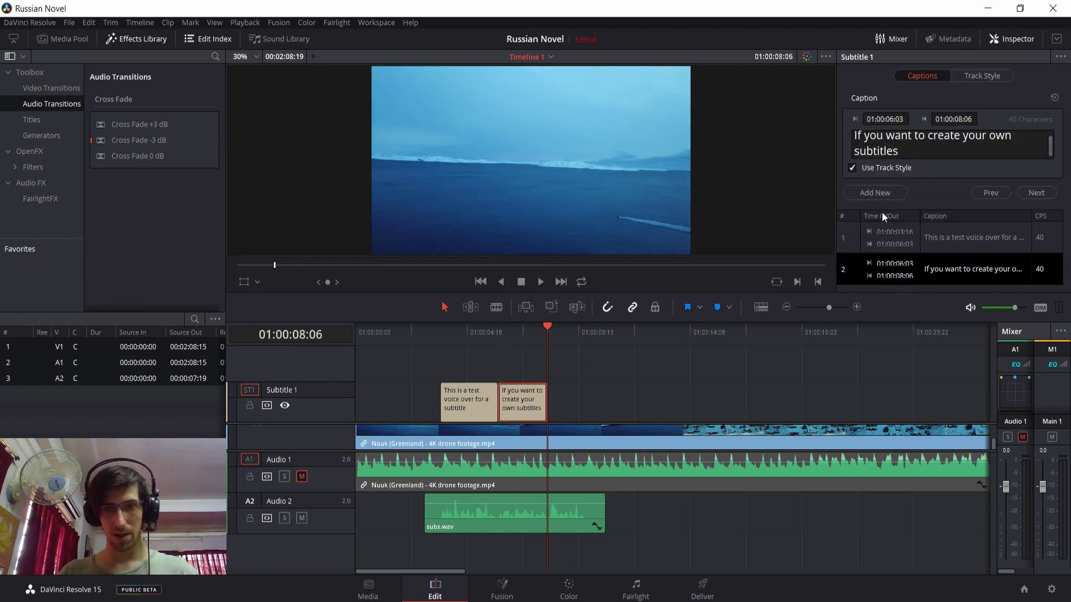
# Add a third caption, trim it to end at 01:00:09:23, and play it back
pyautogui.click(875, 193)
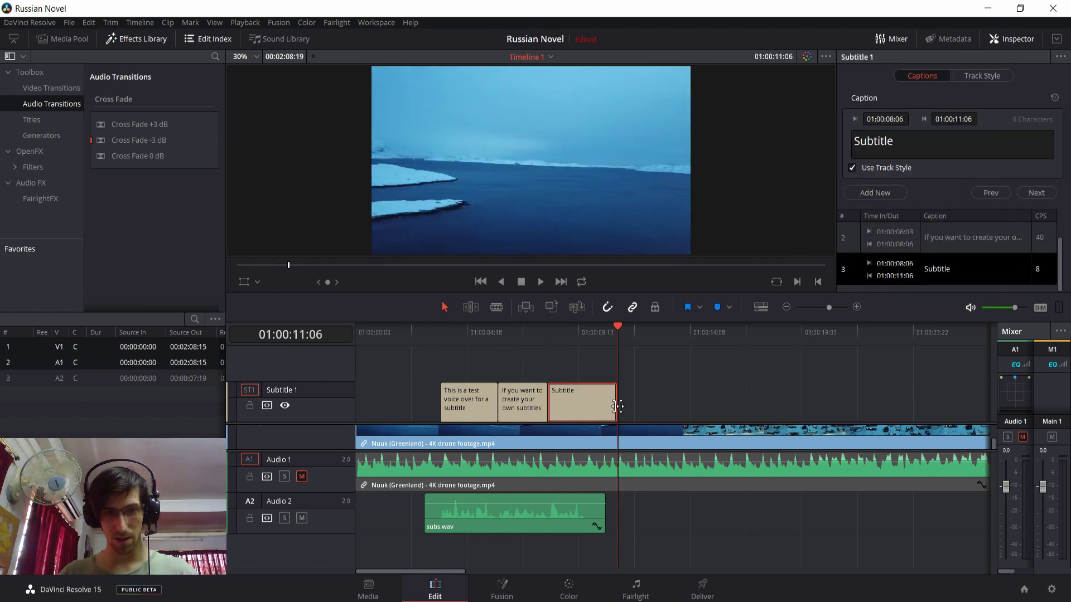
pyautogui.moveTo(616, 408); pyautogui.dragTo(588, 409)
pyautogui.press('Up')
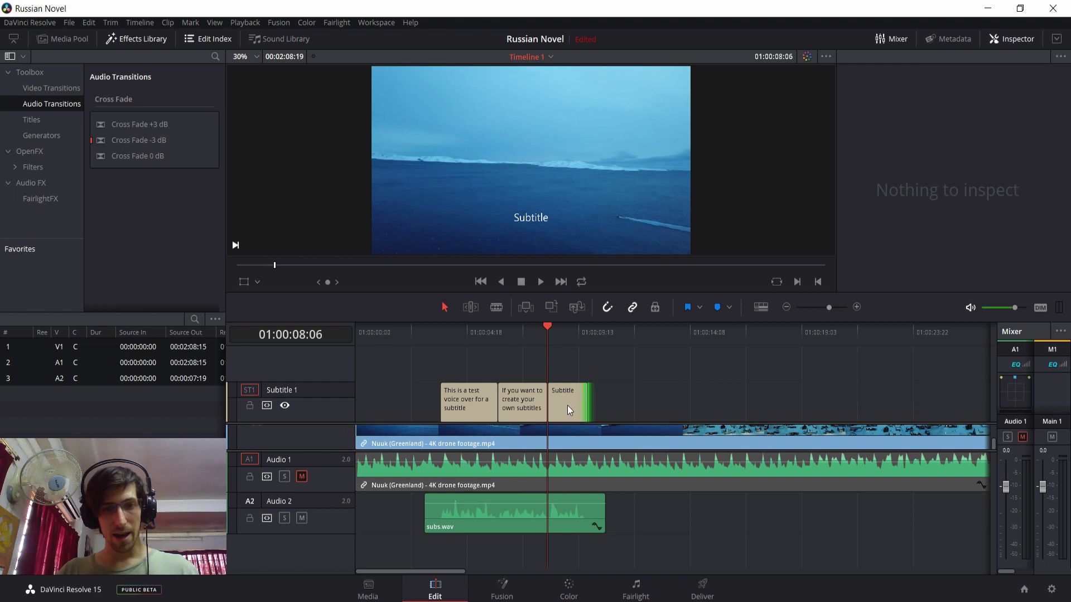
pyautogui.press('space')
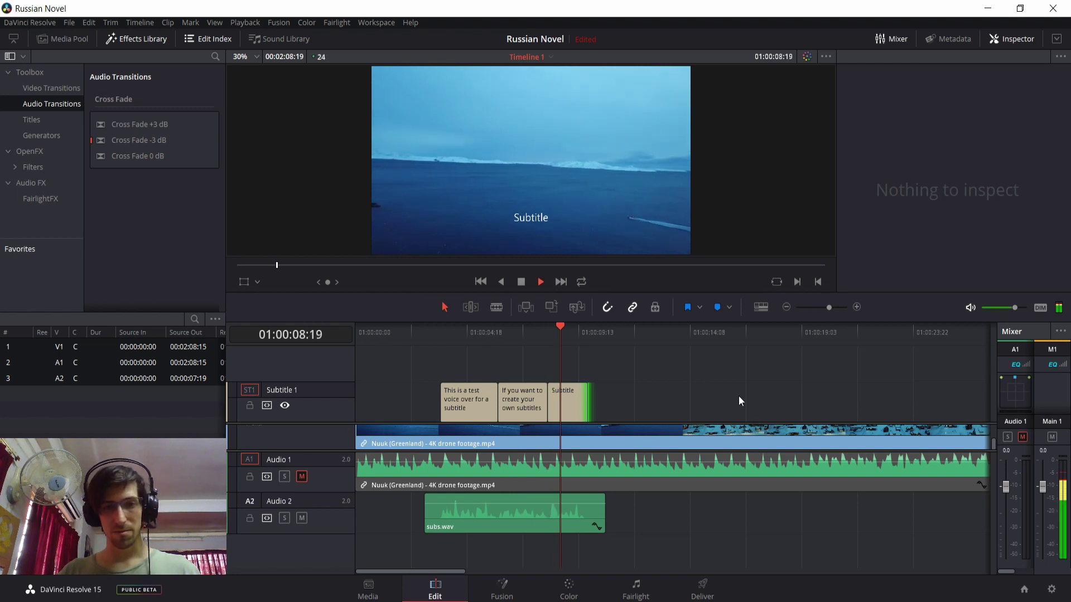
pyautogui.press('space')
# Enter 'Follow these simple steps' as the third caption and play back all three captions
pyautogui.click(573, 411)
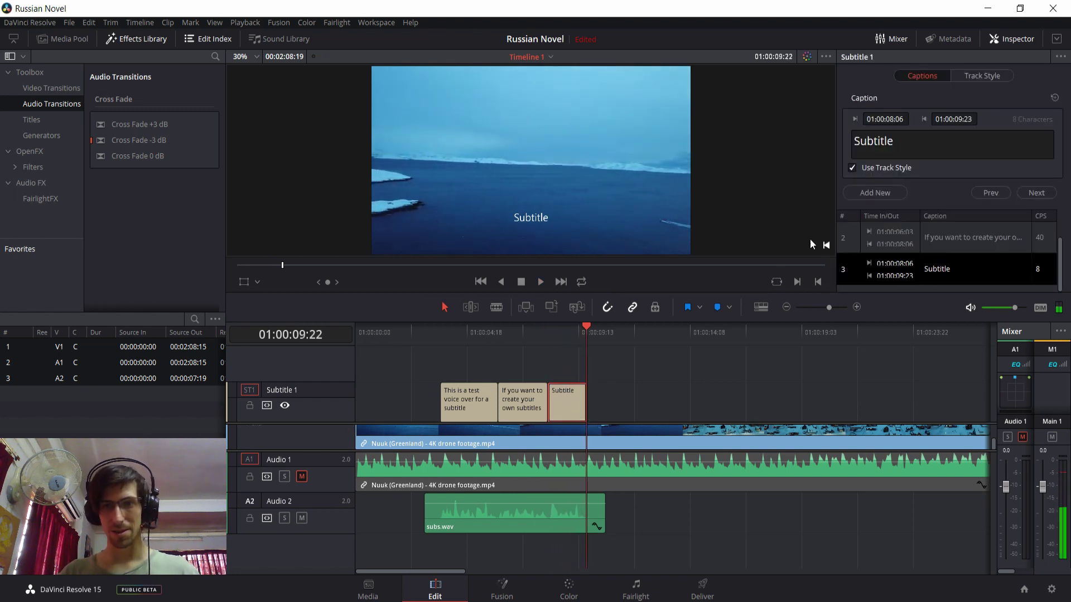
pyautogui.click(934, 144)
pyautogui.write('Follow')
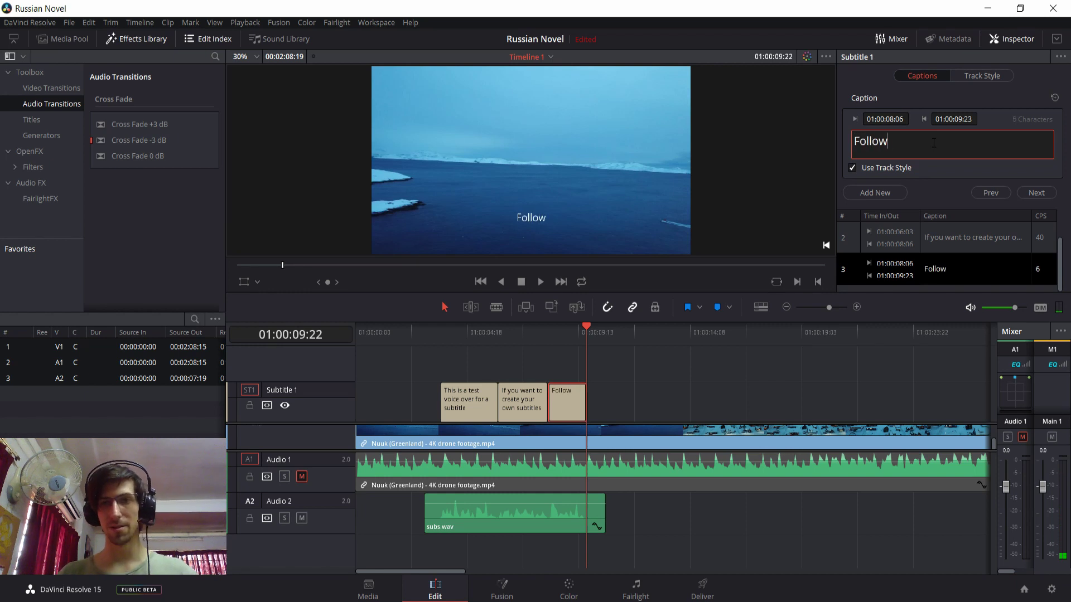
pyautogui.write(' these simple steps')
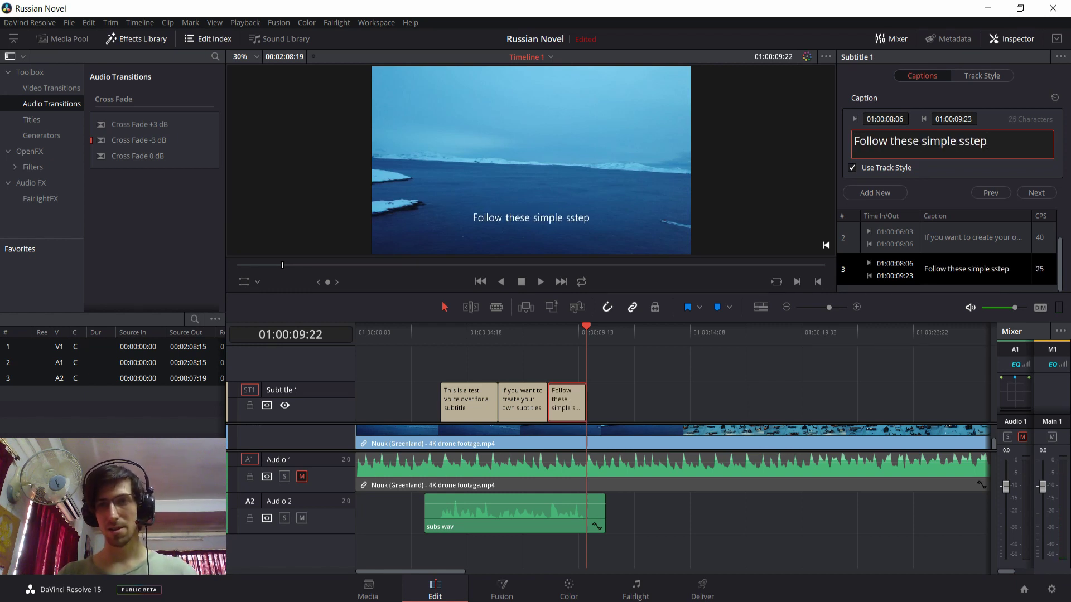
pyautogui.click(617, 362)
pyautogui.press('Up')
pyautogui.press('Up')
pyautogui.press('Up')
pyautogui.press('Up')
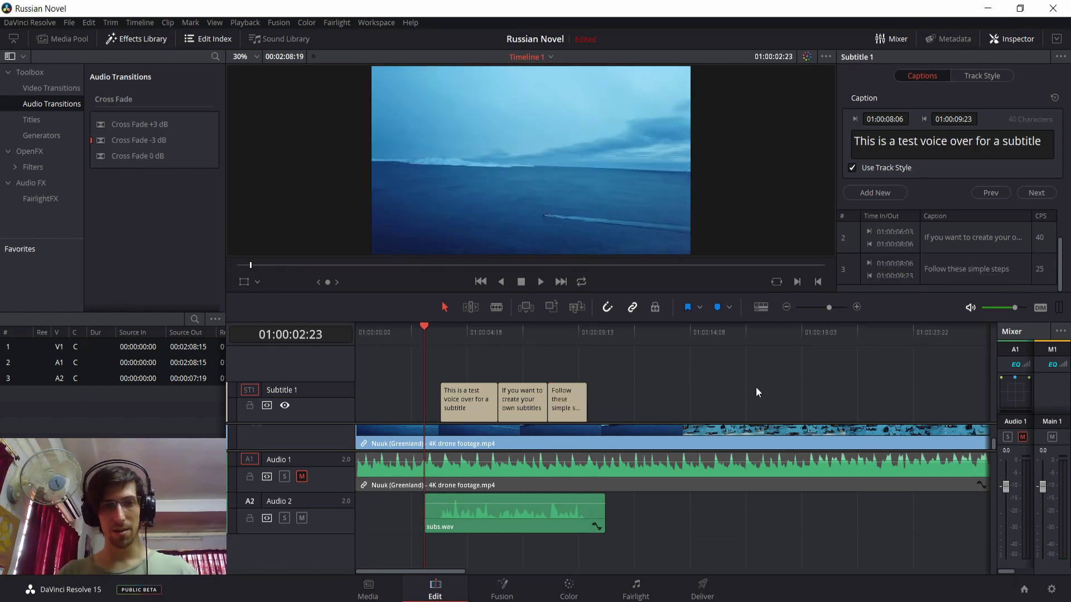
pyautogui.press('space')
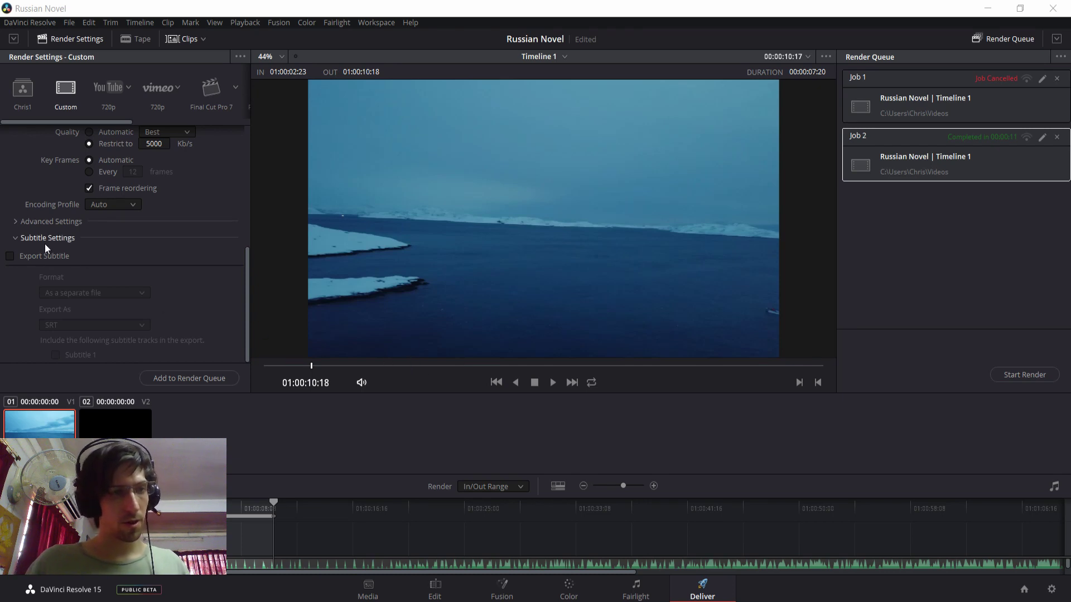
# Tick Export Subtitle and compare the separate-file and Burn into video format options
pyautogui.click(11, 256)
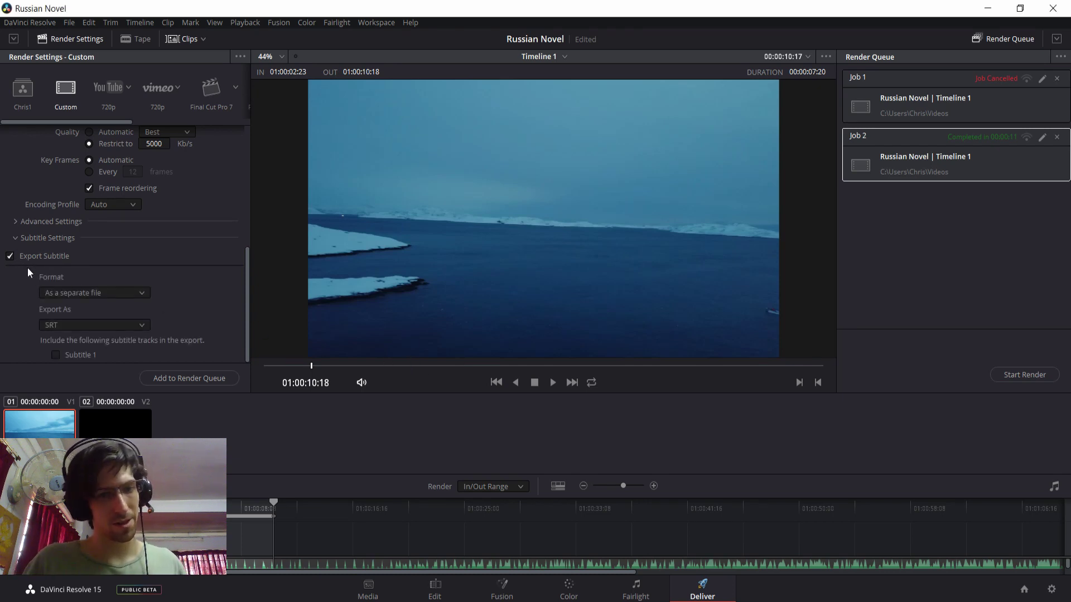
pyautogui.click(227, 510)
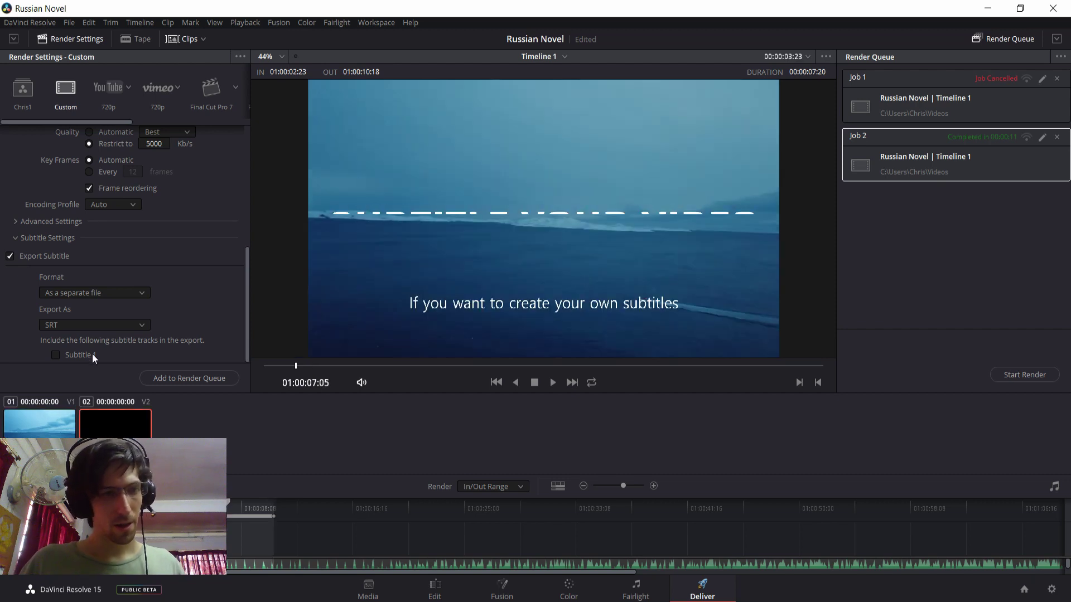
pyautogui.click(72, 295)
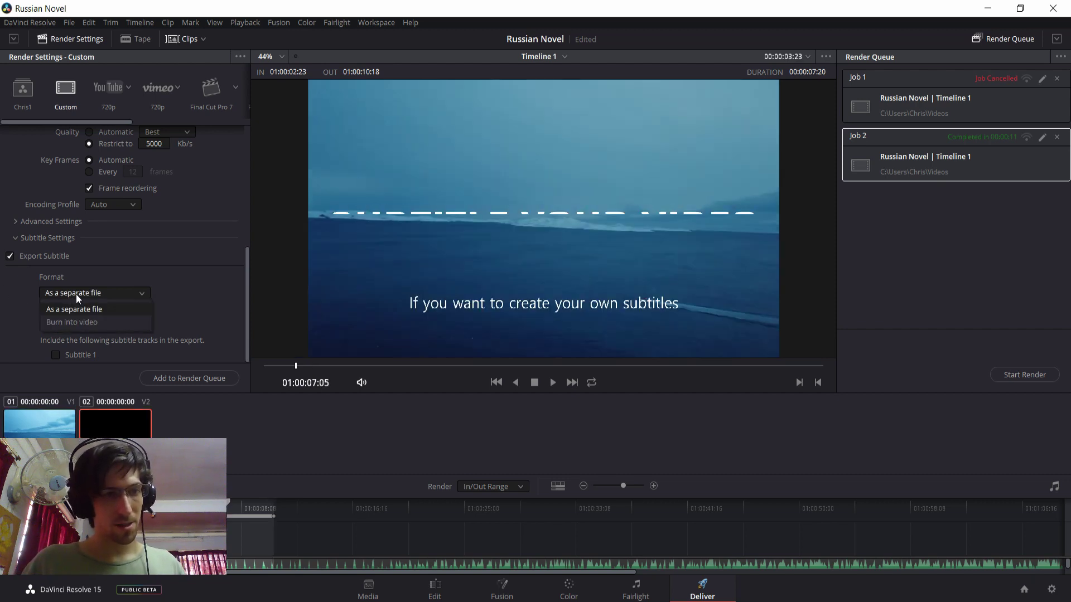
pyautogui.click(135, 311)
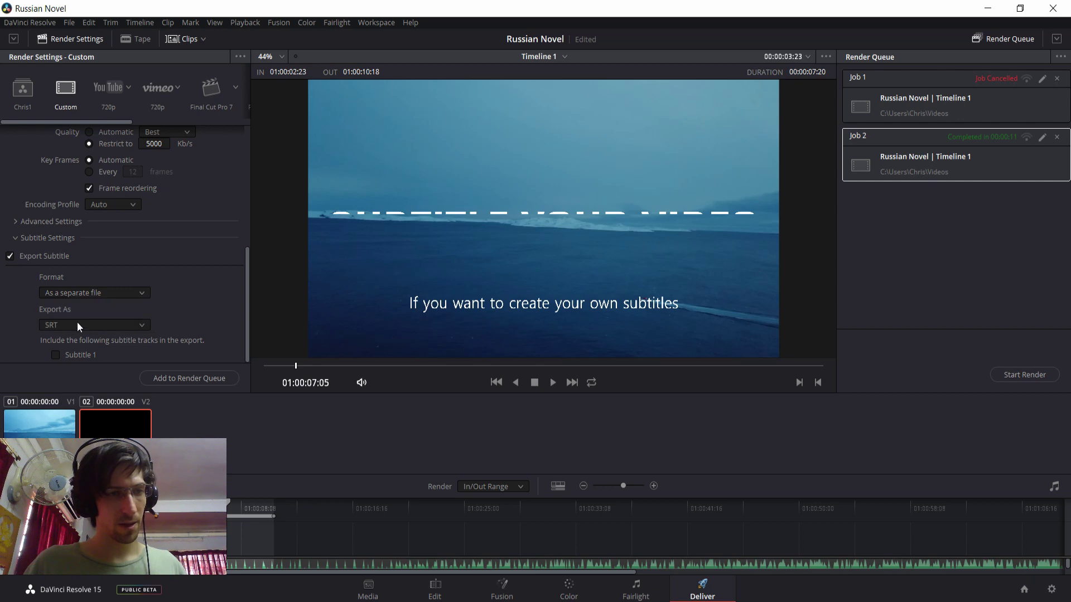
pyautogui.click(68, 324)
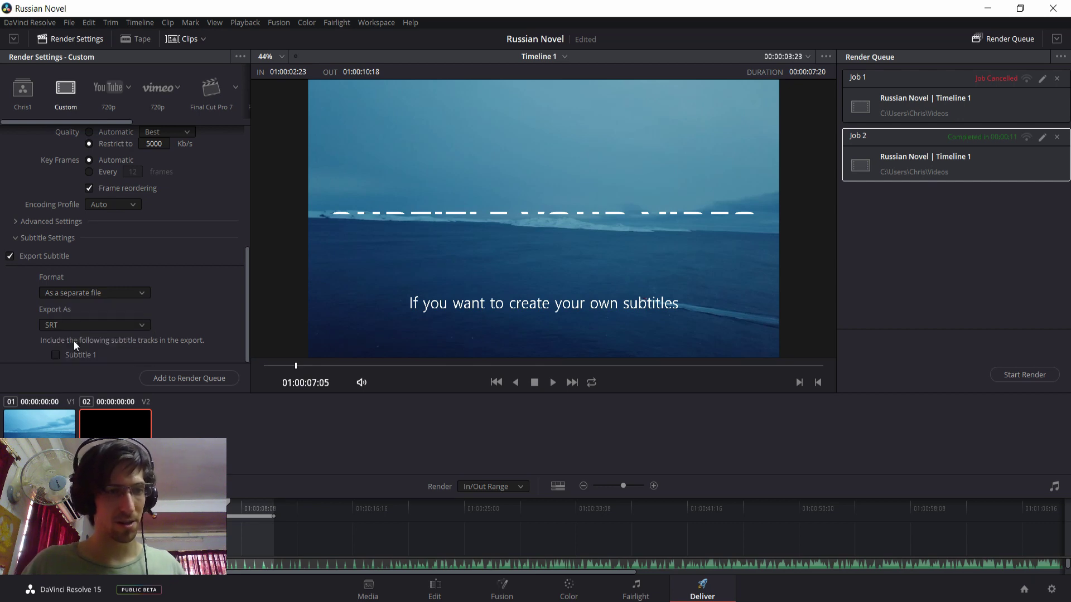
pyautogui.click(99, 290)
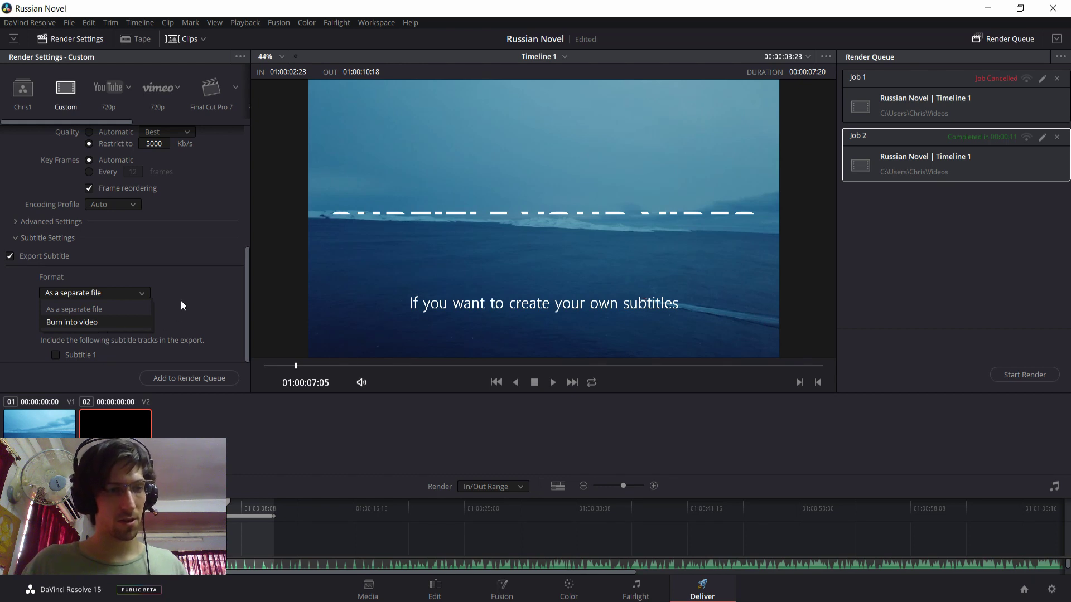
pyautogui.click(143, 320)
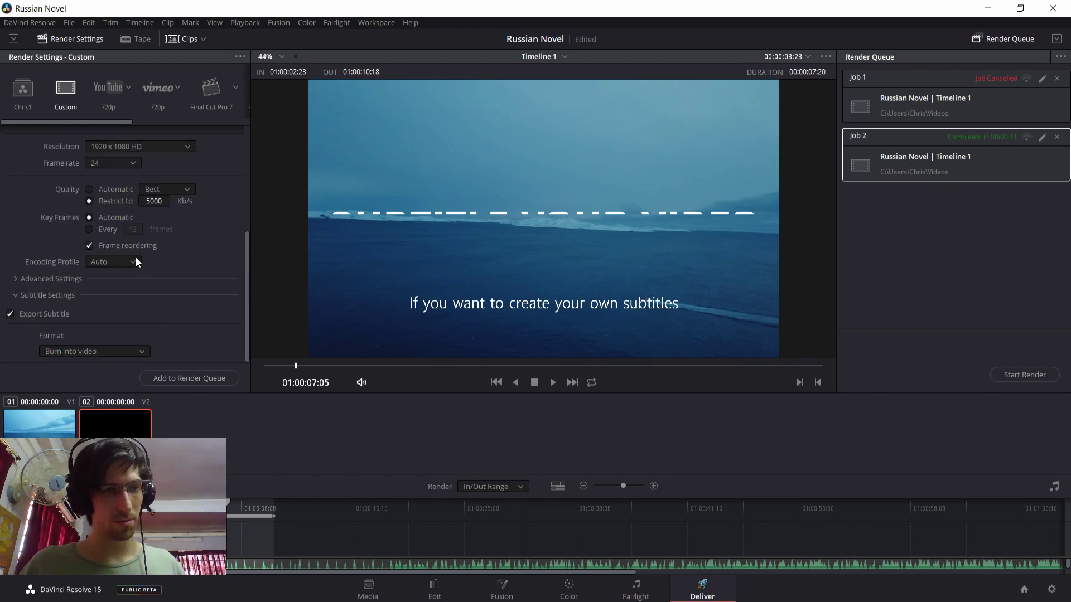
# Set subtitles to Burn into video and add the render to the queue as Job 3
pyautogui.click(126, 351)
pyautogui.click(123, 367)
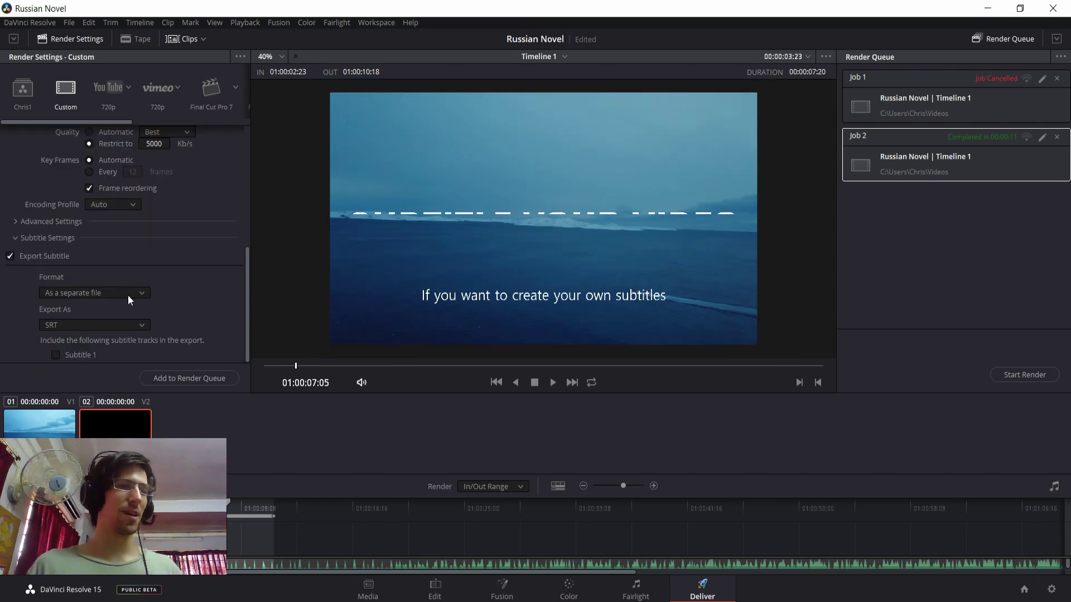
pyautogui.click(129, 294)
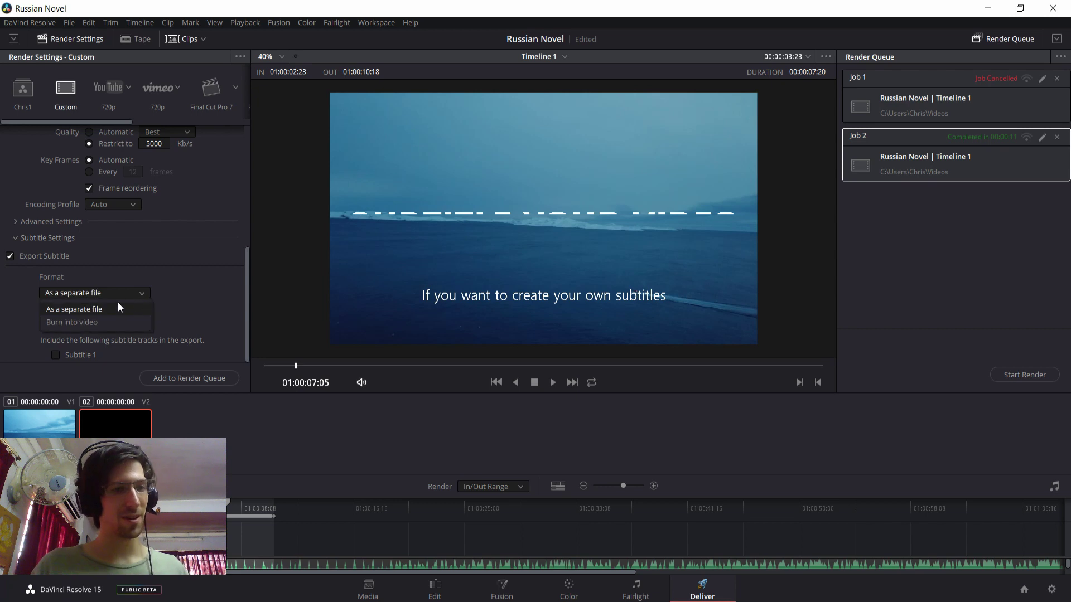
pyautogui.click(125, 326)
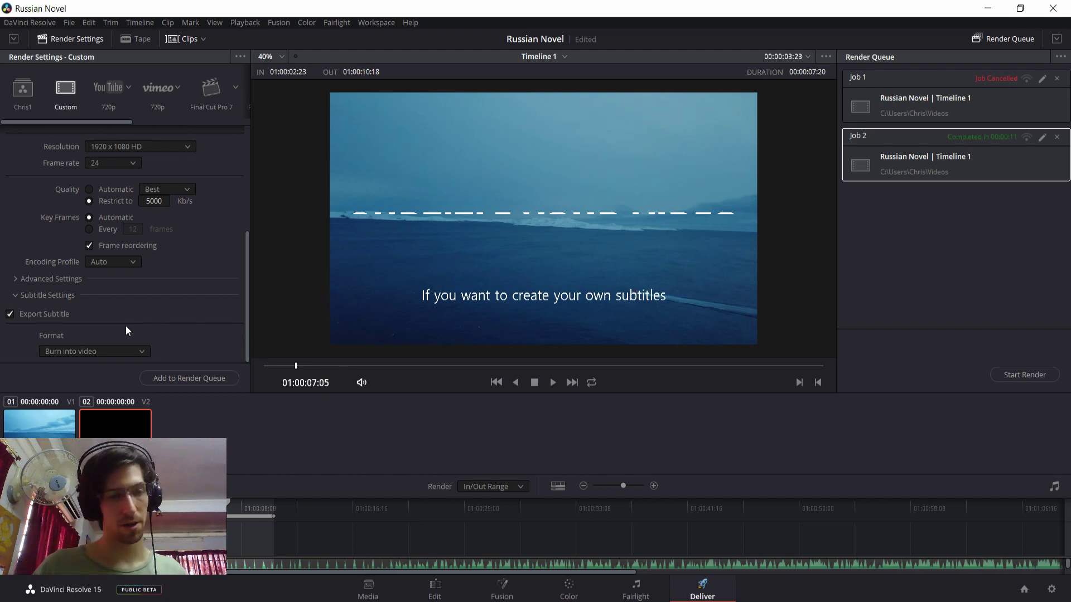
pyautogui.click(163, 379)
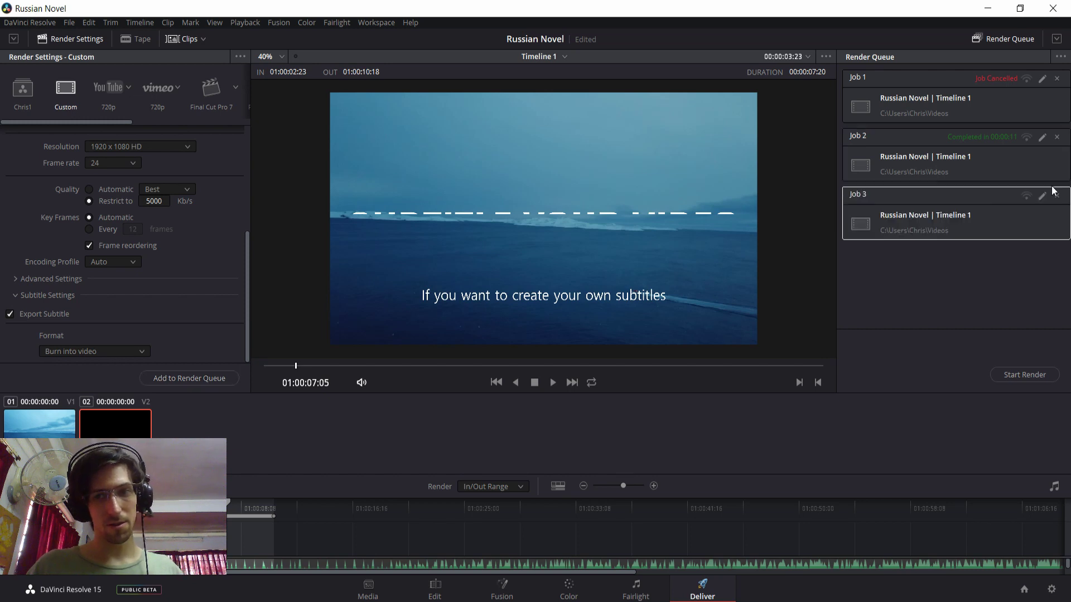
pyautogui.click(1035, 375)
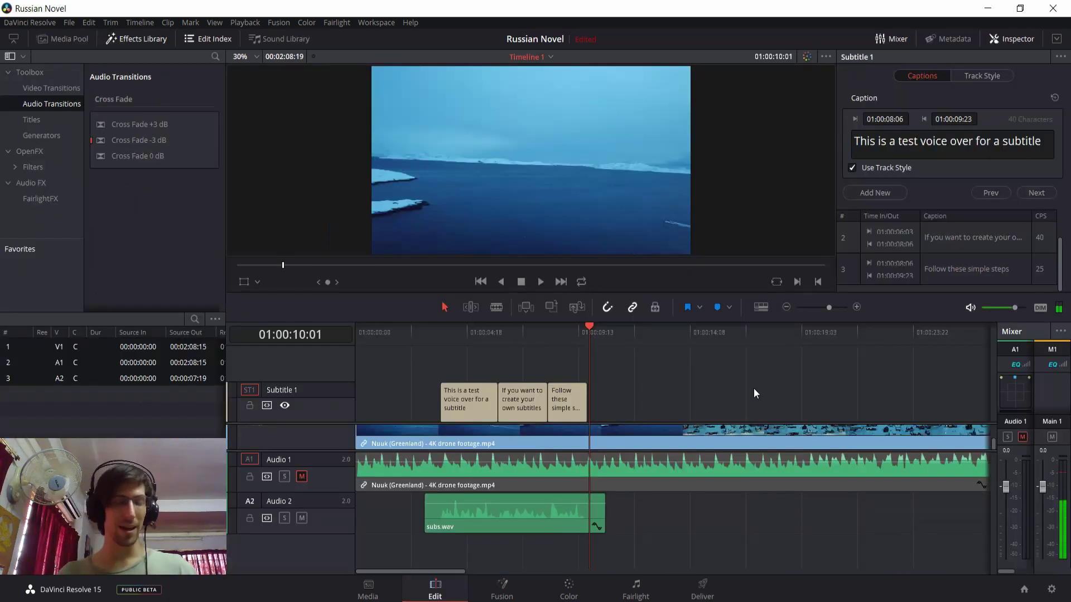